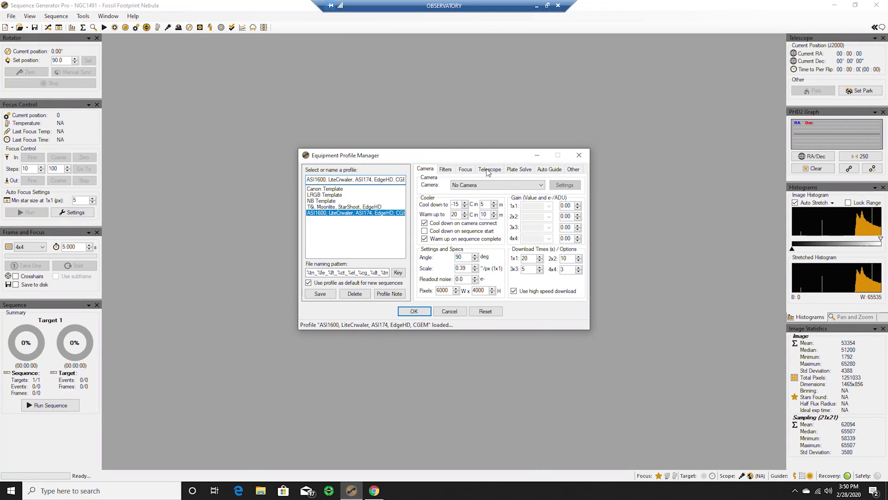
# Select ZWO FilterWheel (1) as the profile's filter wheel on the Filters tab
pyautogui.click(465, 169)
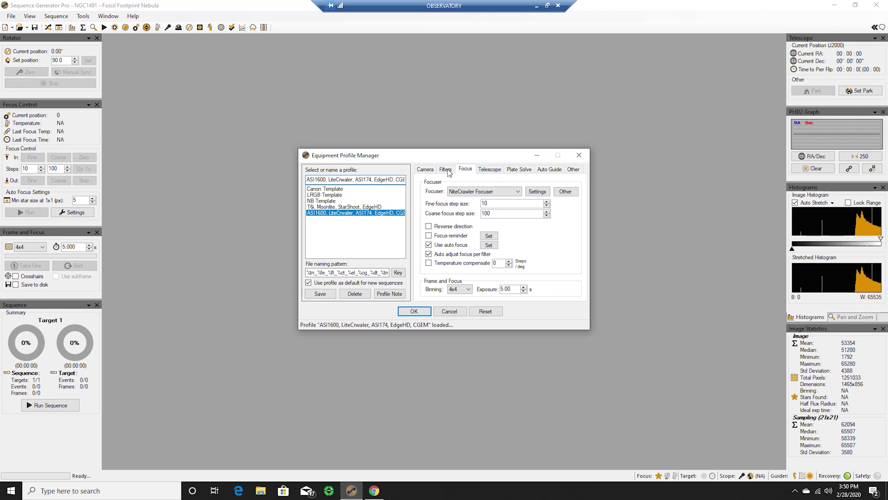
pyautogui.click(444, 170)
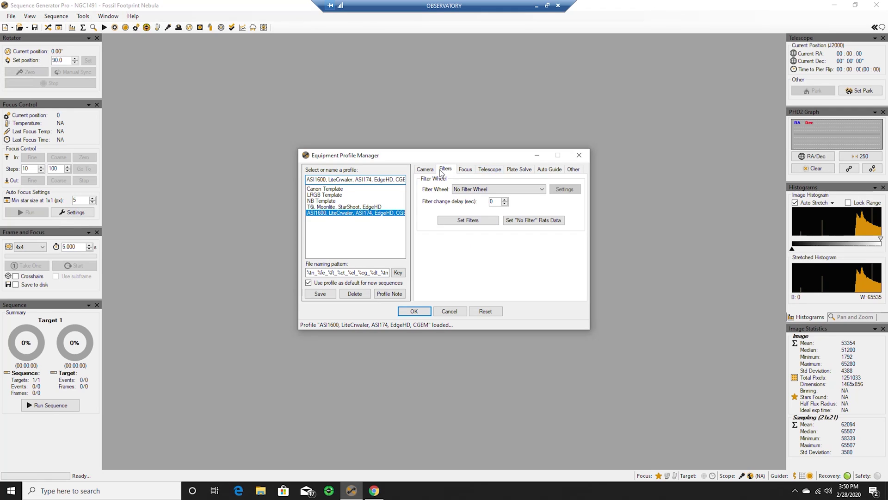
pyautogui.click(499, 190)
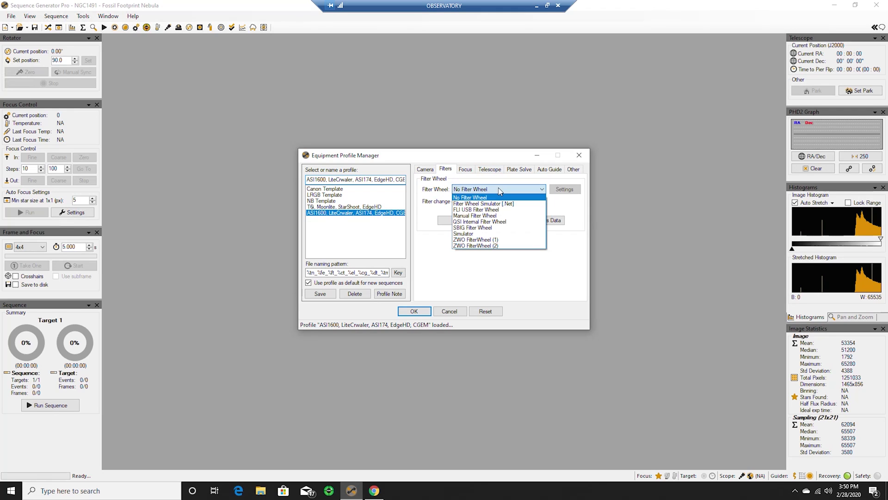
pyautogui.click(477, 241)
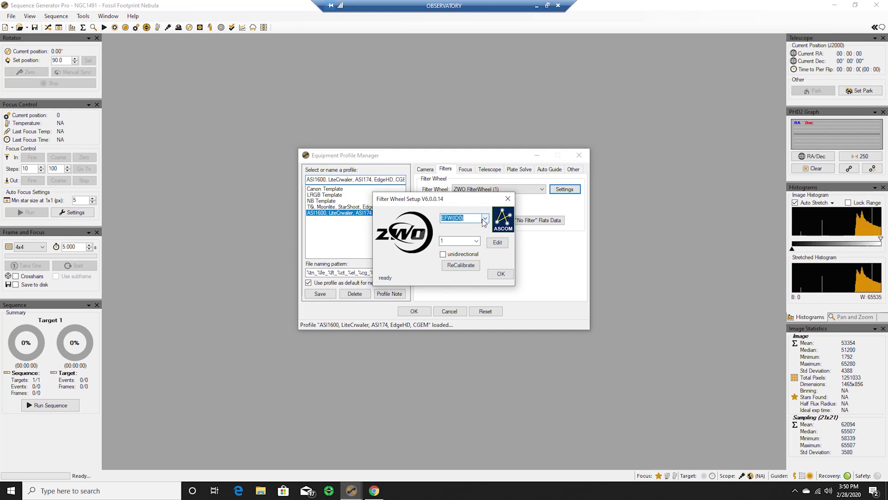
# Open the ZWO wheel's Edit filter table to name positions 1 and 2 Lum and Red
pyautogui.click(498, 243)
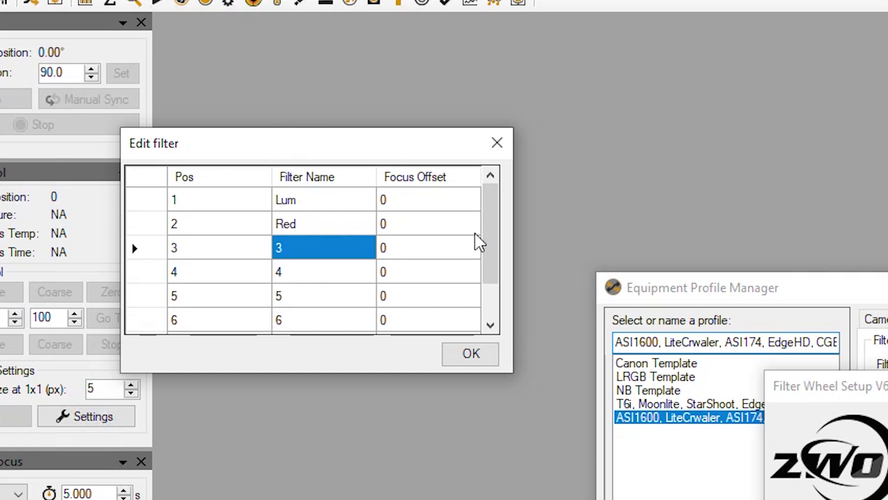
# Enter Blue and Green as the names of filter positions 3 and 4
pyautogui.write('Blue')
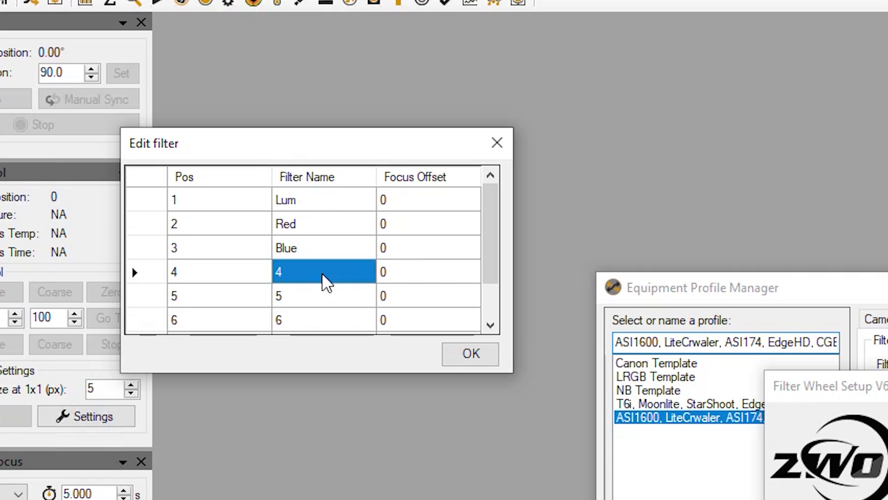
pyautogui.write('Green')
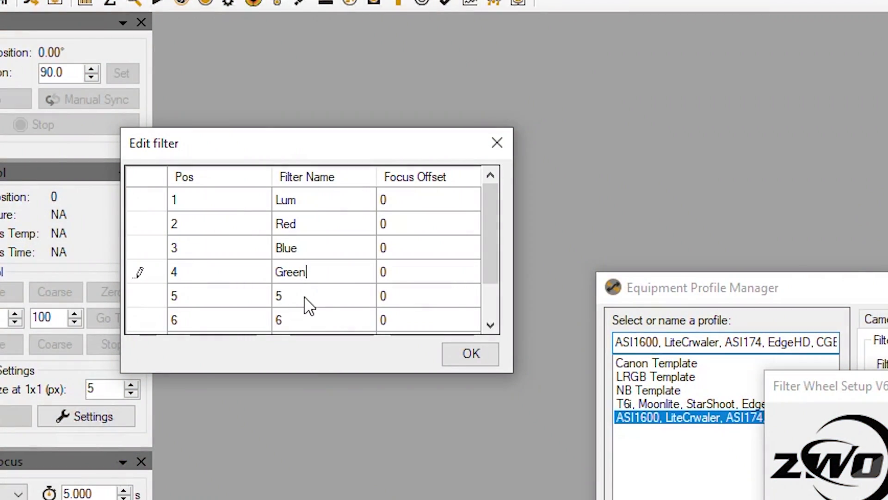
# Commit Green for position 4 and name filter position 5 Ha
pyautogui.click(311, 293)
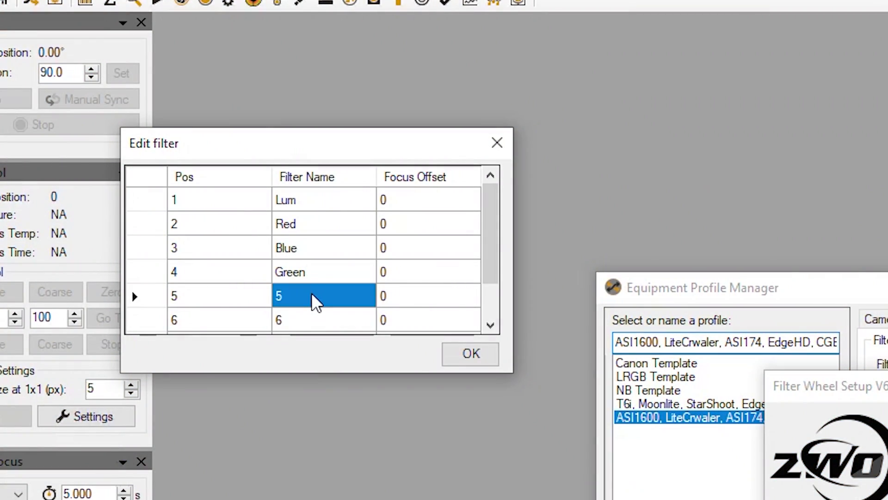
pyautogui.write('Ha')
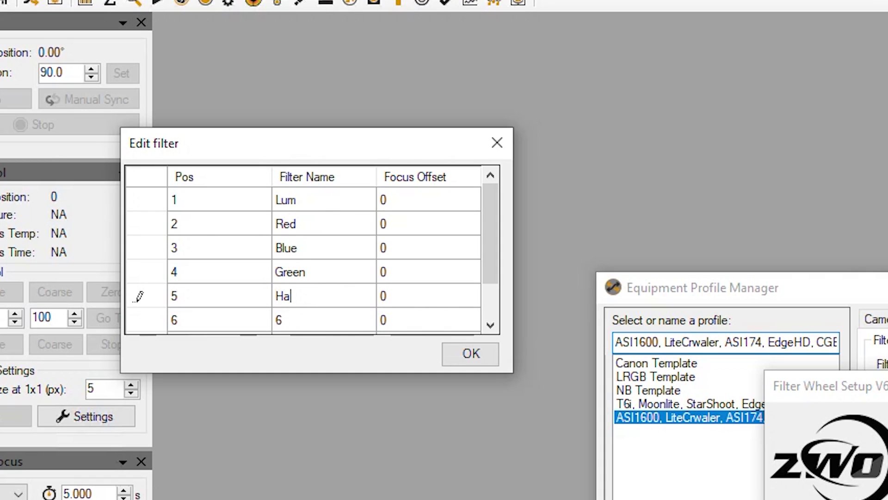
pyautogui.click(318, 311)
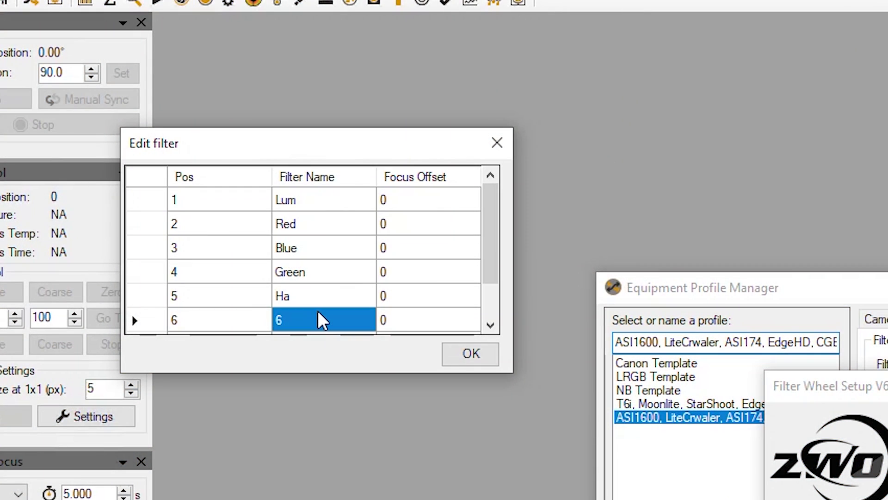
# Enter SII, OIII and Hb as the filter names for positions 6, 7 and 8
pyautogui.write('SII')
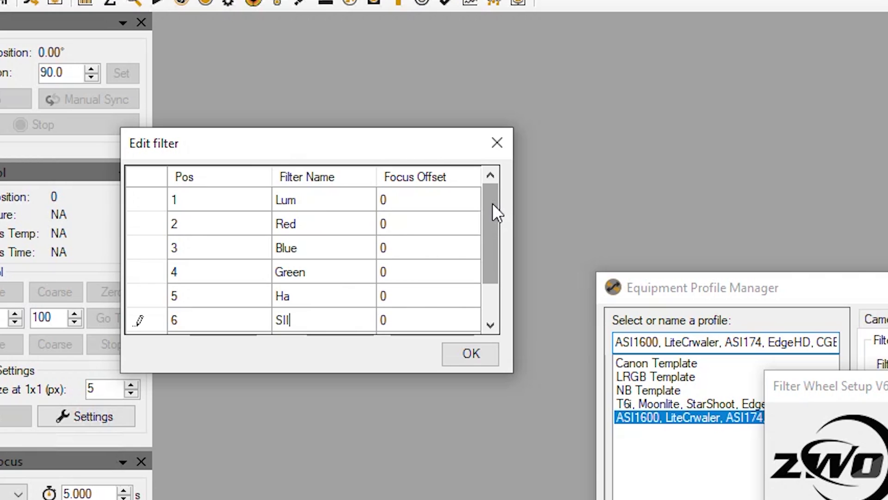
pyautogui.moveTo(492, 202); pyautogui.dragTo(489, 256)
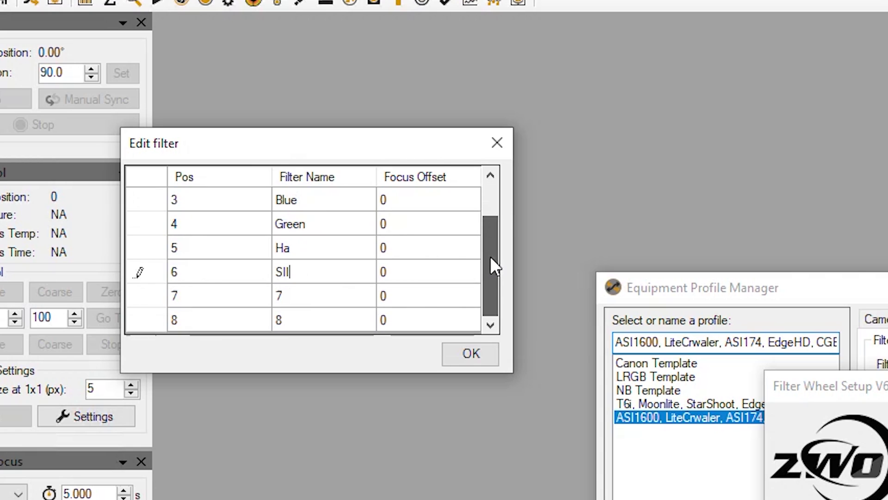
pyautogui.click(306, 292)
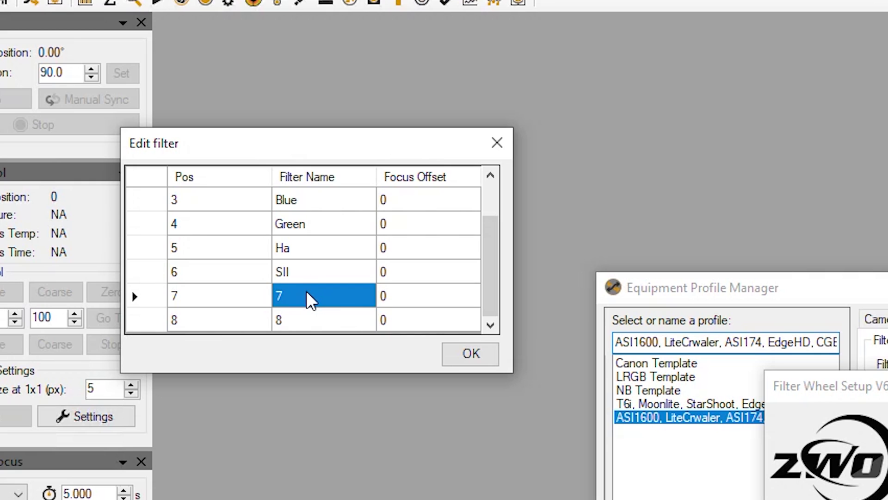
pyautogui.write('OIII')
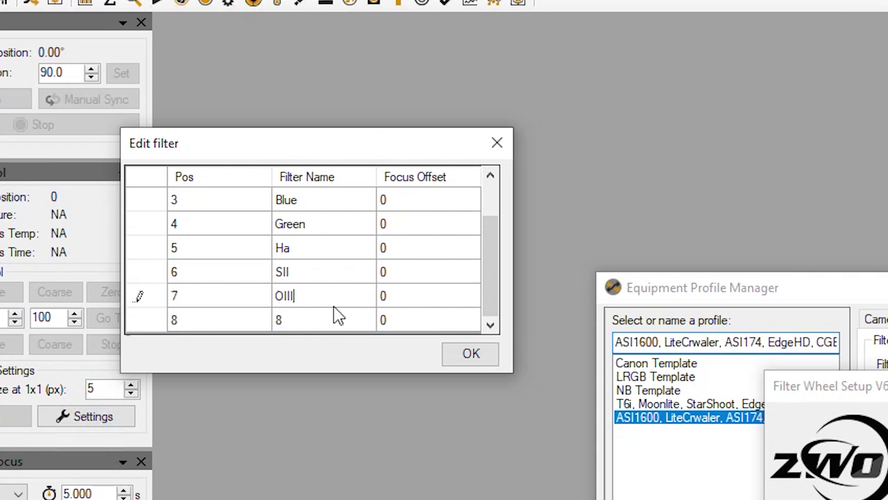
pyautogui.click(296, 323)
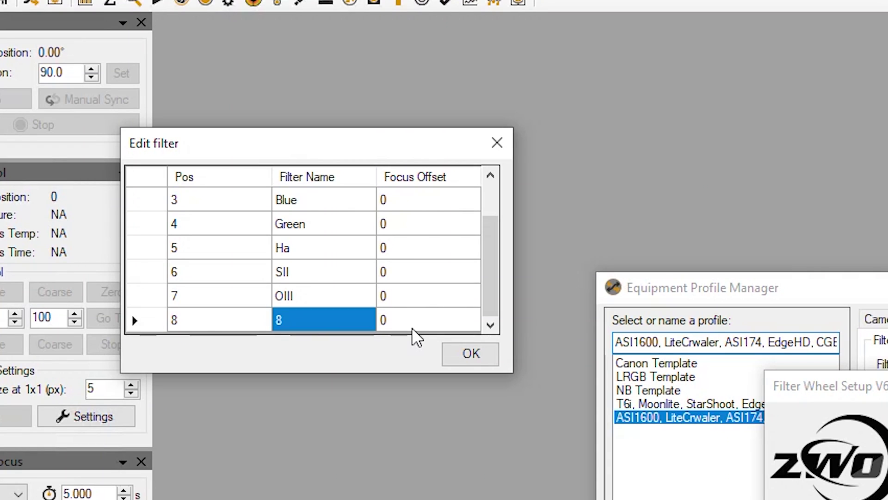
pyautogui.write('Hb')
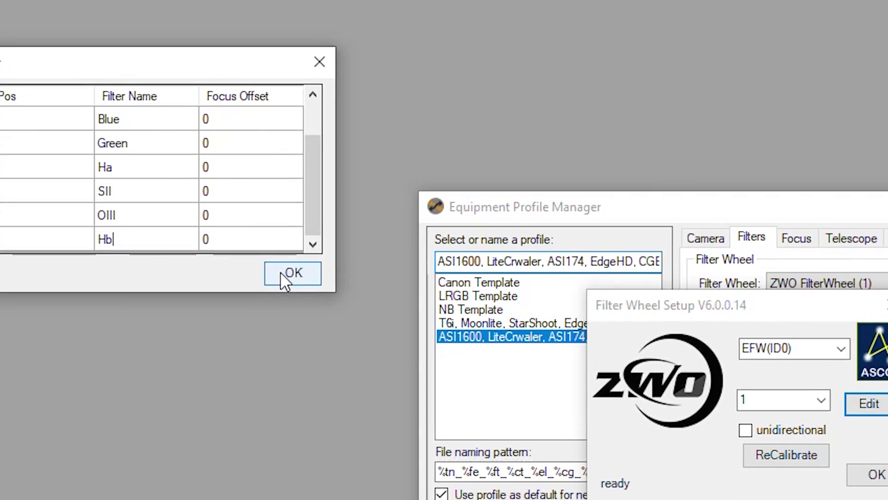
# Confirm the filter names, then reopen the table to verify Lum through Hb and close it
pyautogui.click(452, 355)
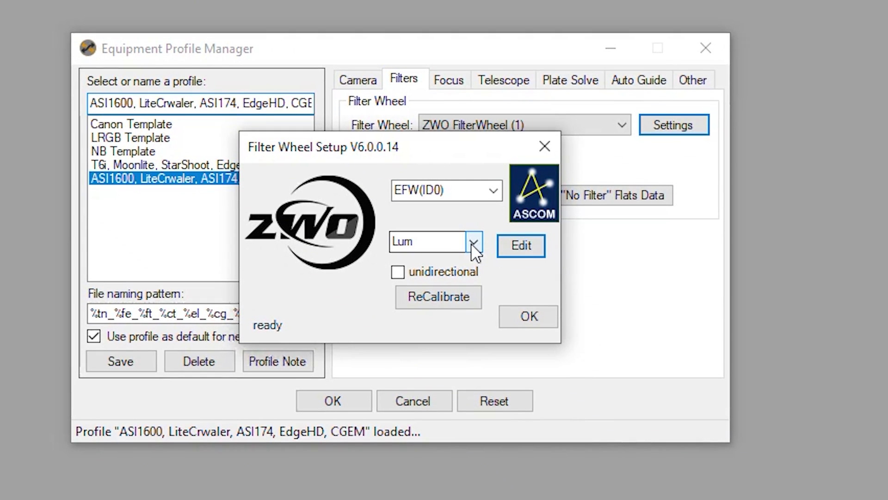
pyautogui.click(534, 319)
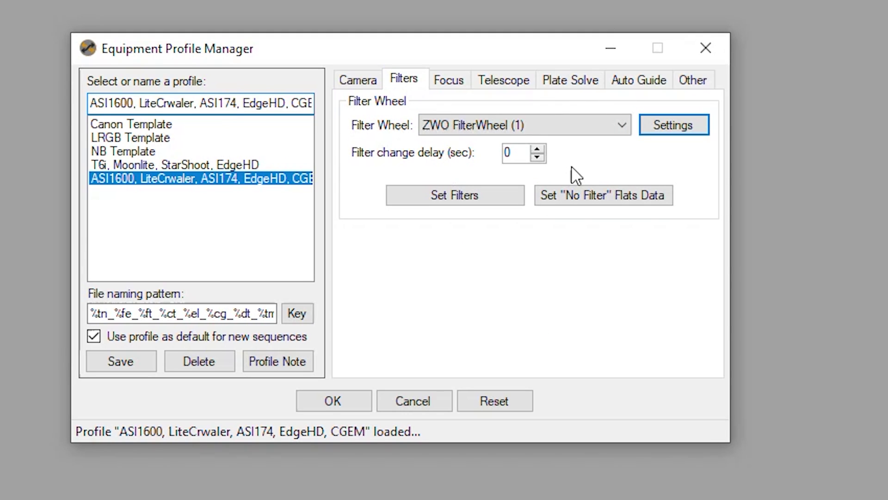
pyautogui.click(668, 129)
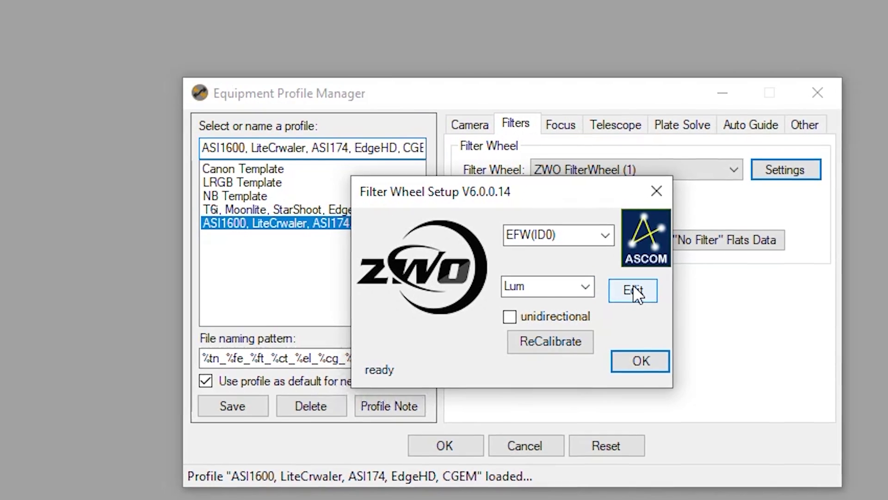
pyautogui.click(521, 244)
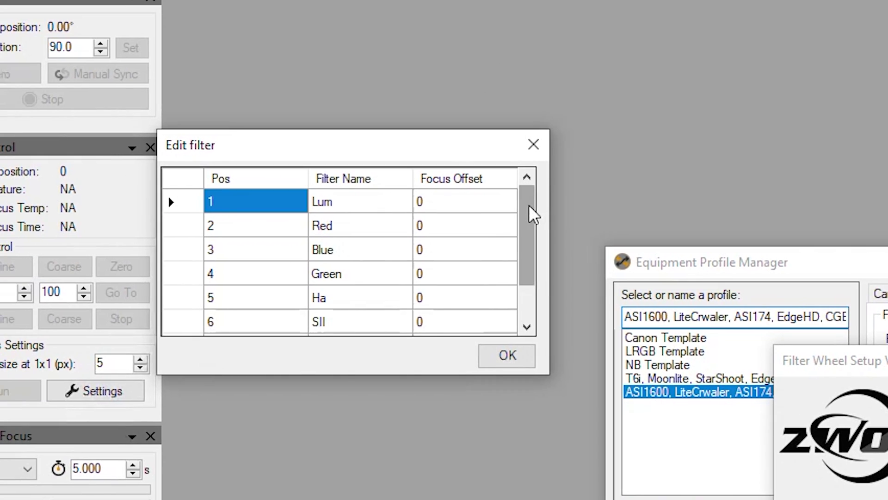
pyautogui.moveTo(292, 110); pyautogui.dragTo(288, 244)
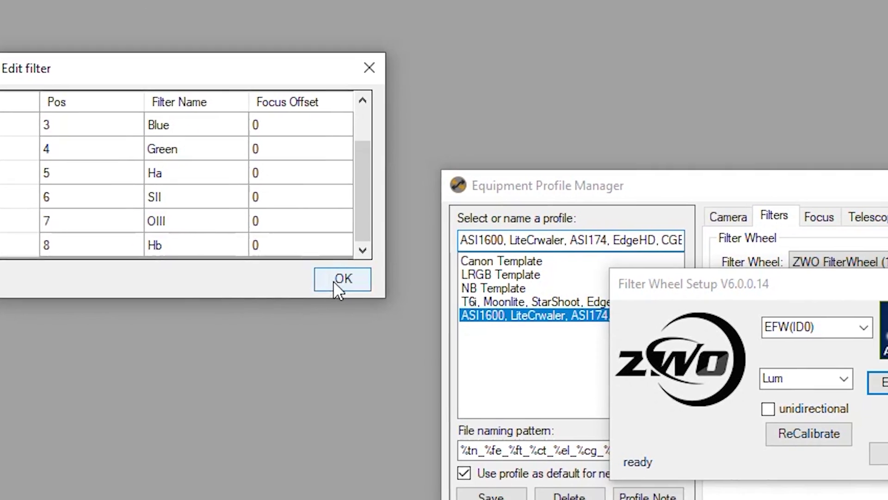
pyautogui.click(507, 355)
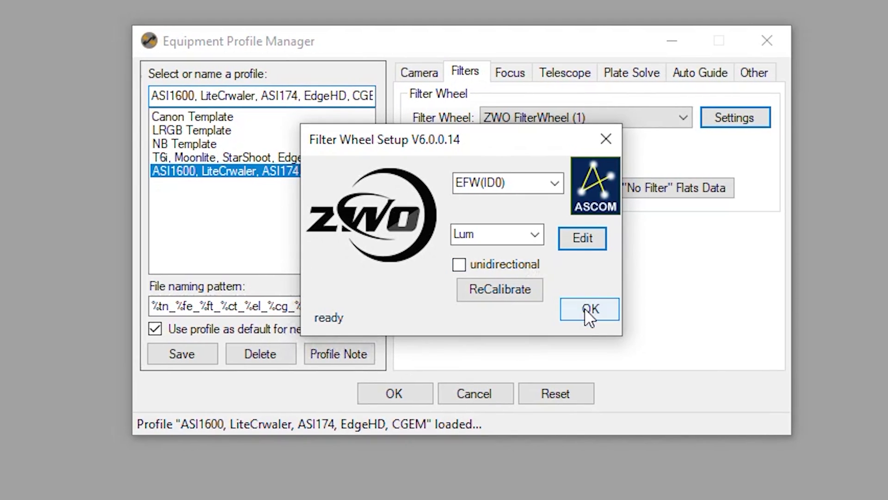
pyautogui.click(589, 310)
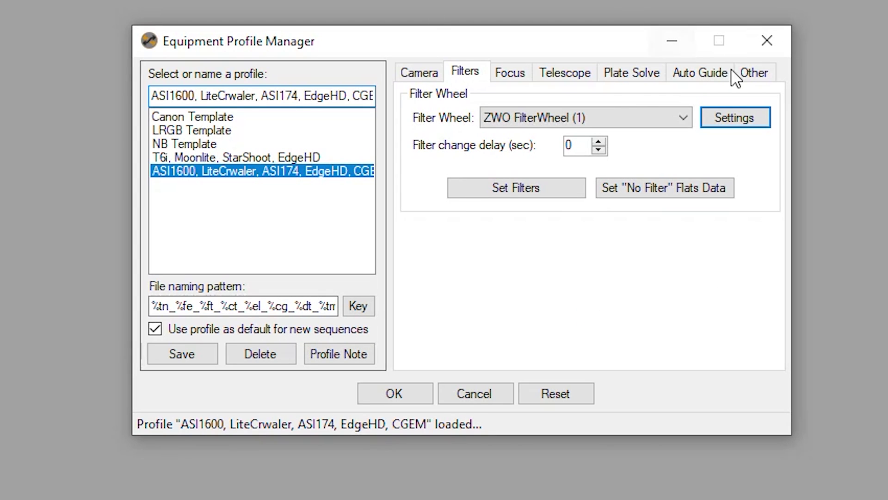
# Save the equipment profile, open the sequence window and list its filter wheel drivers
pyautogui.click(163, 359)
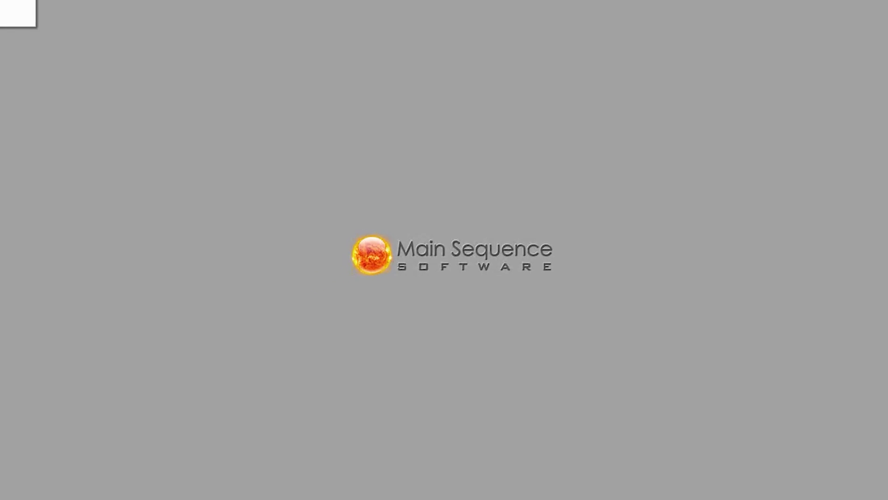
pyautogui.click(29, 16)
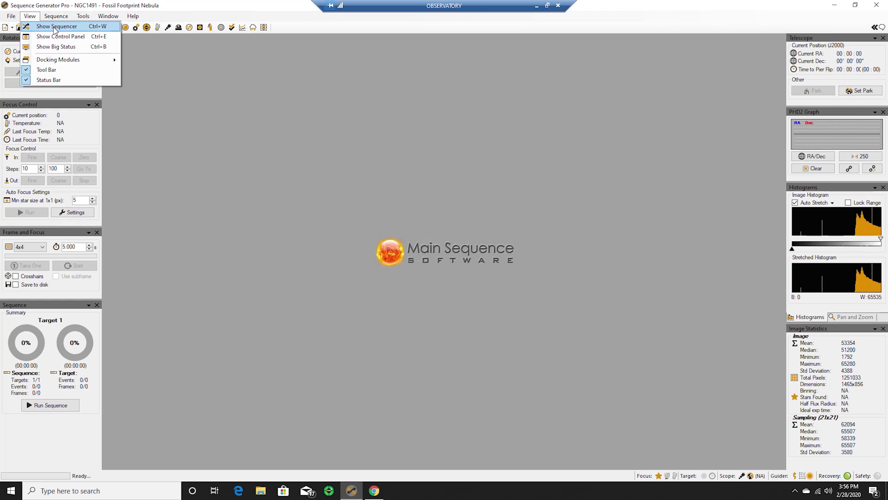
pyautogui.click(55, 27)
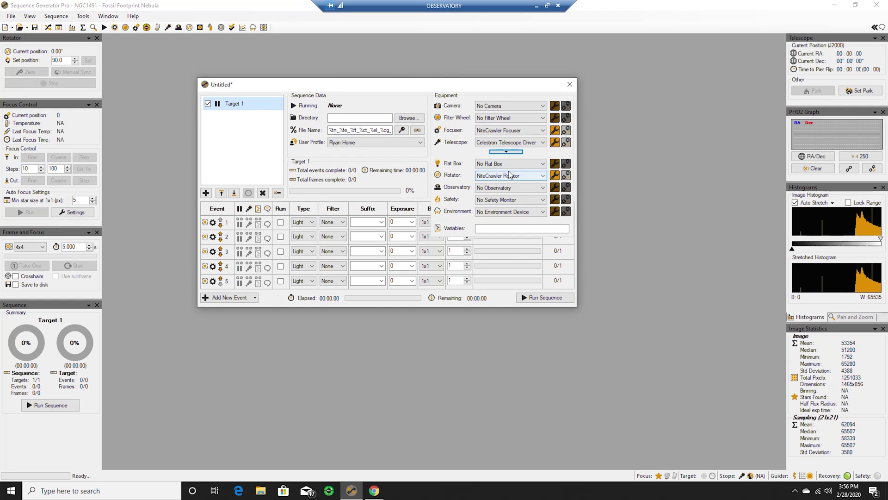
pyautogui.click(496, 118)
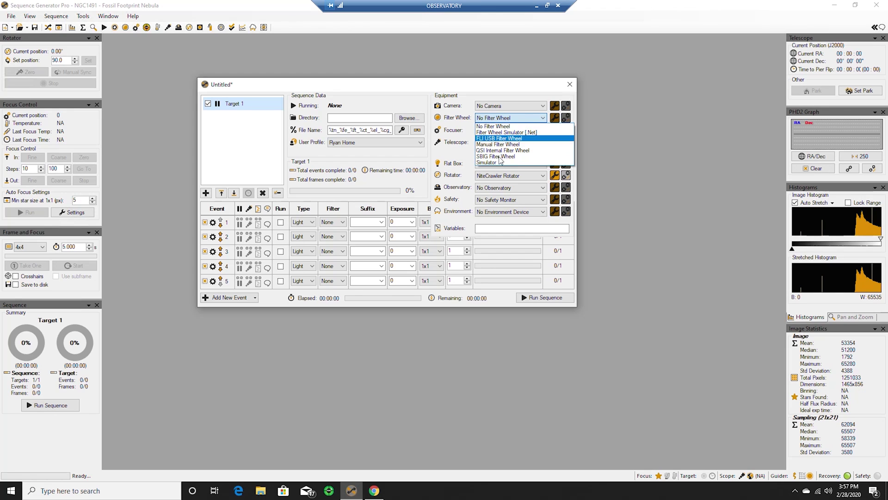
# Close the untitled sequence, start a new sequence and cancel the Save As prompt
pyautogui.click(532, 92)
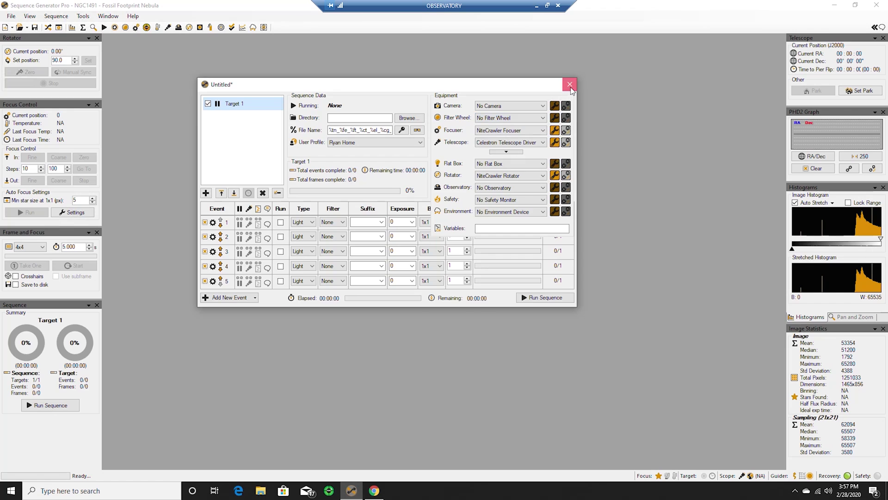
pyautogui.click(571, 88)
pyautogui.click(17, 17)
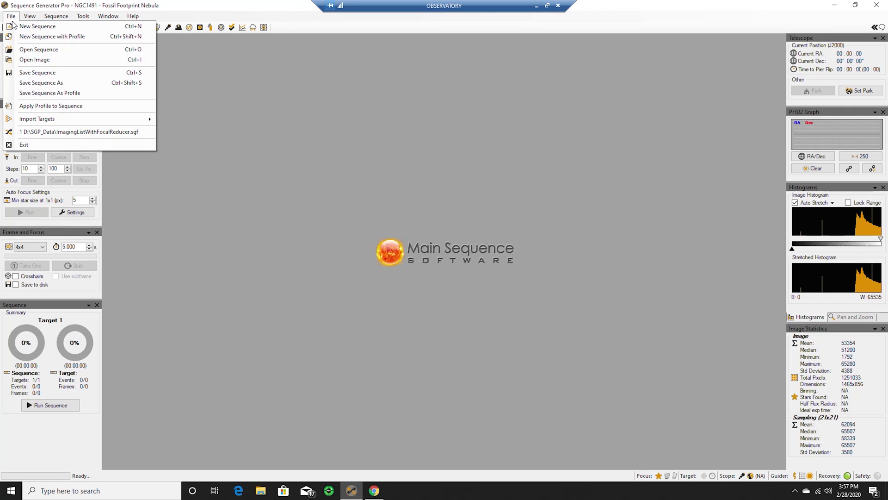
pyautogui.click(44, 24)
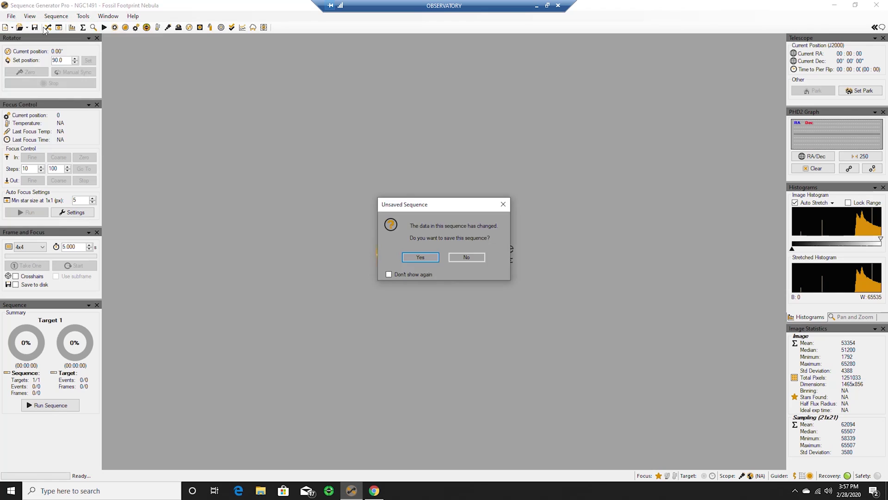
pyautogui.click(420, 258)
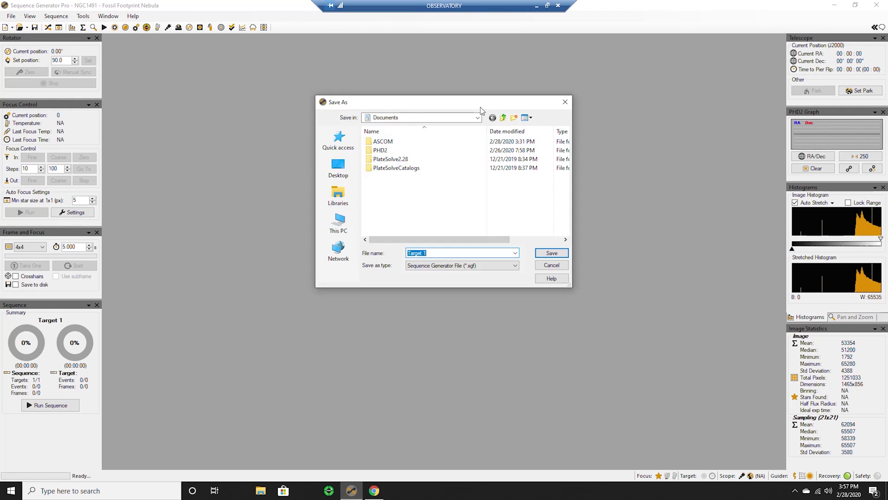
pyautogui.click(552, 267)
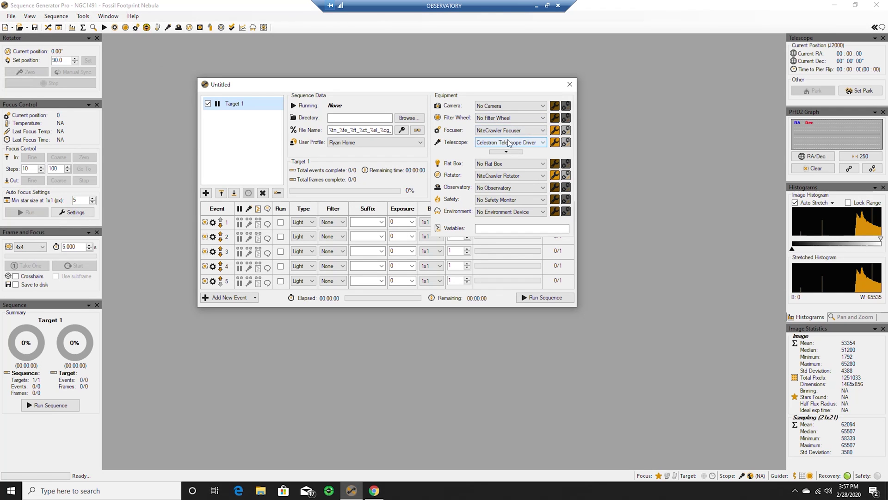
# Check the filter wheel choices without picking one, then close the sequence window
pyautogui.click(520, 120)
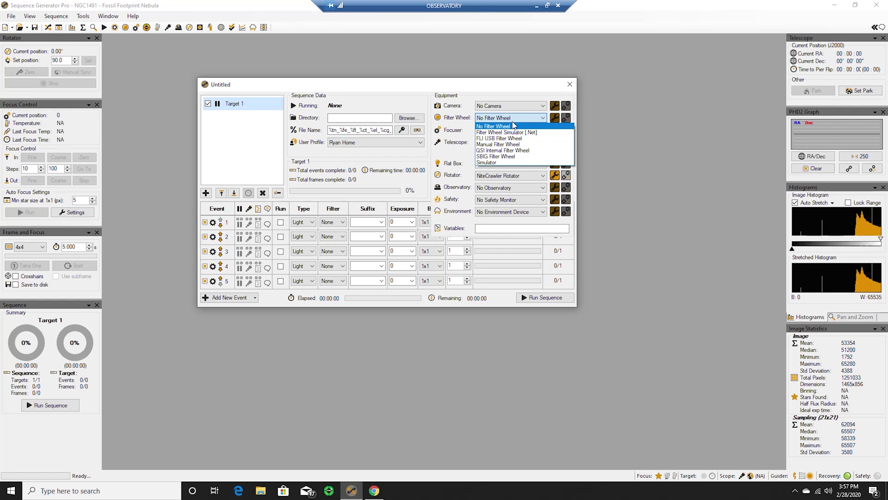
pyautogui.click(455, 124)
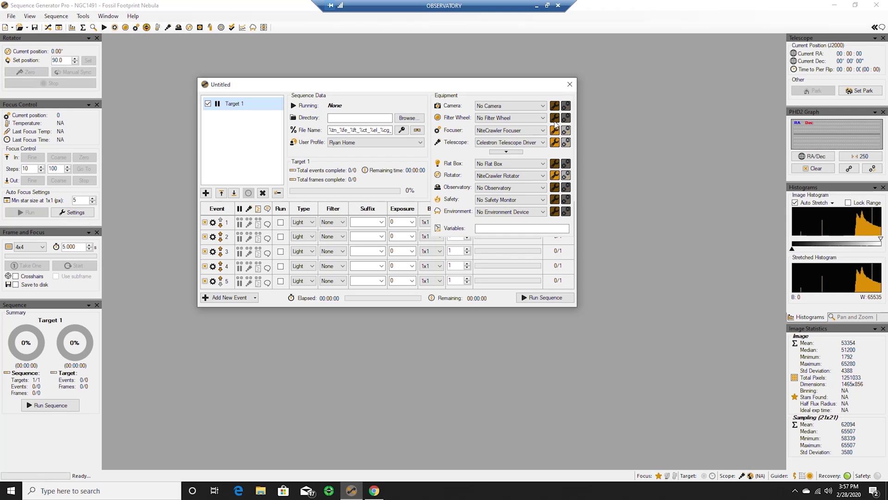
pyautogui.click(519, 119)
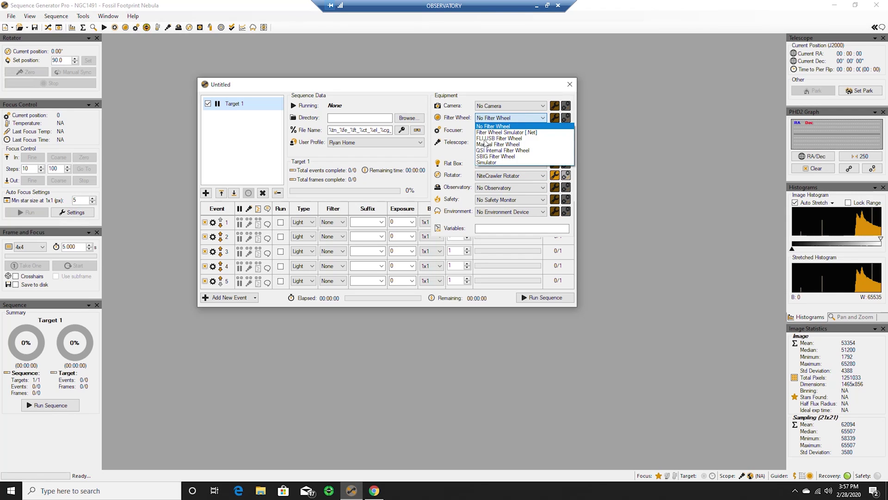
pyautogui.click(570, 86)
pyautogui.click(570, 86)
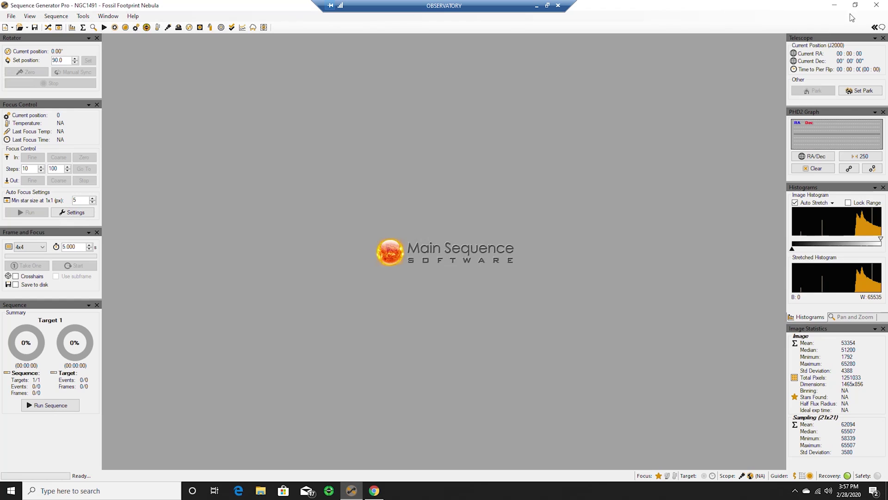
# Relaunch Sequence Generator Pro and connect ZWO FilterWheel (1) to the sequence
pyautogui.click(877, 6)
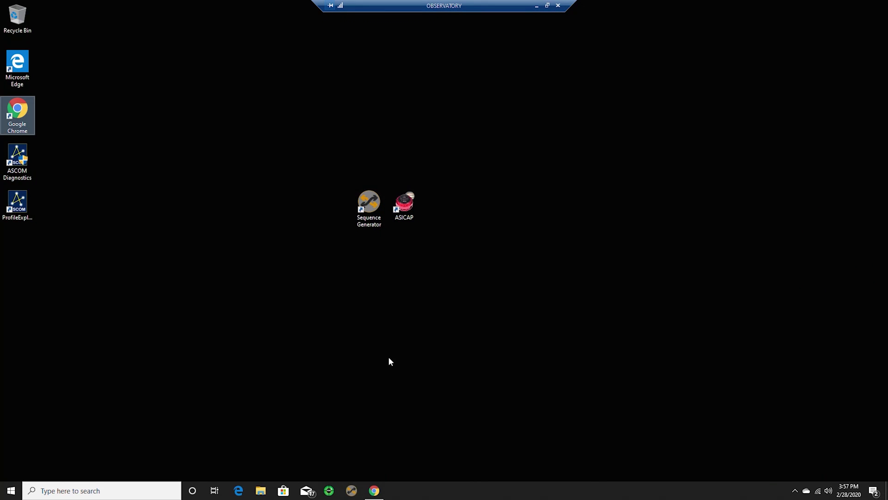
pyautogui.doubleClick(368, 215)
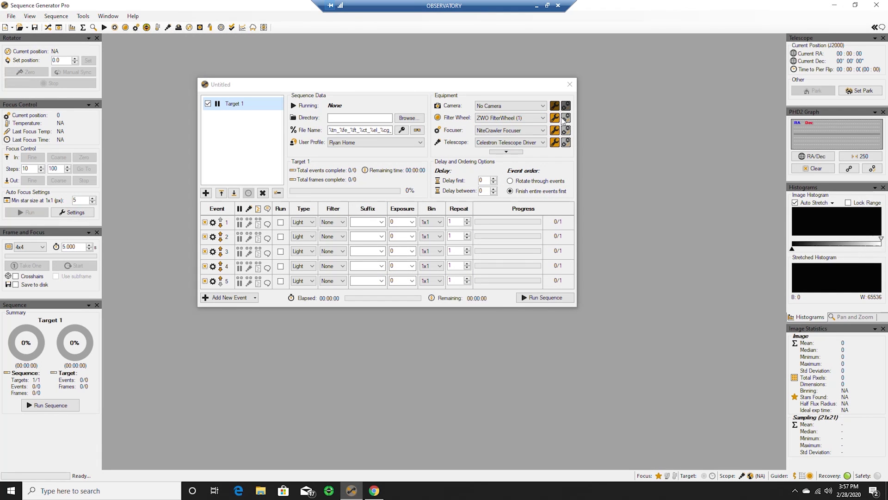
pyautogui.click(565, 118)
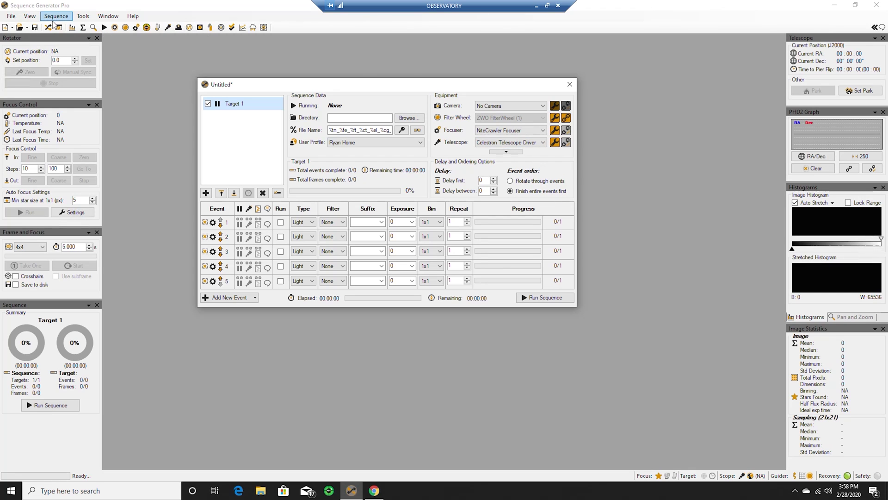
# Show the Filter Wheel docking module and dock it above Rotator in the left panel
pyautogui.click(83, 16)
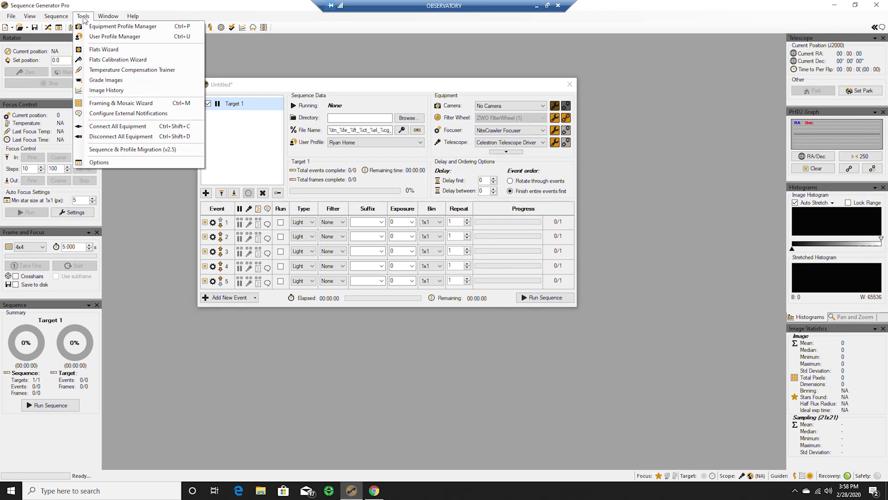
pyautogui.click(83, 16)
pyautogui.click(30, 16)
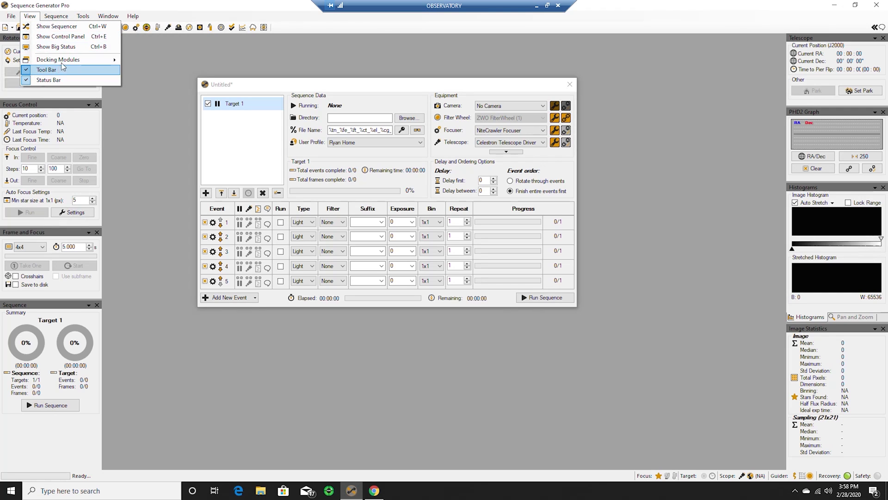
pyautogui.moveTo(69, 61)
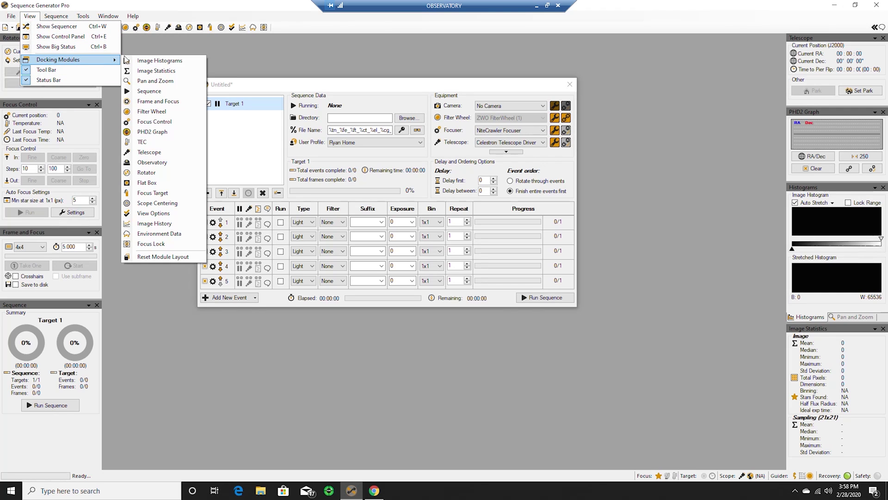
pyautogui.click(159, 112)
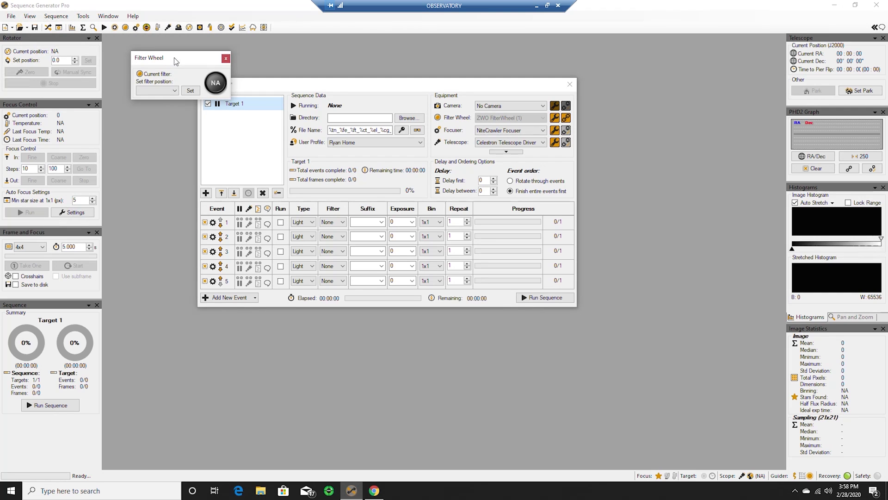
pyautogui.moveTo(175, 61); pyautogui.dragTo(51, 52)
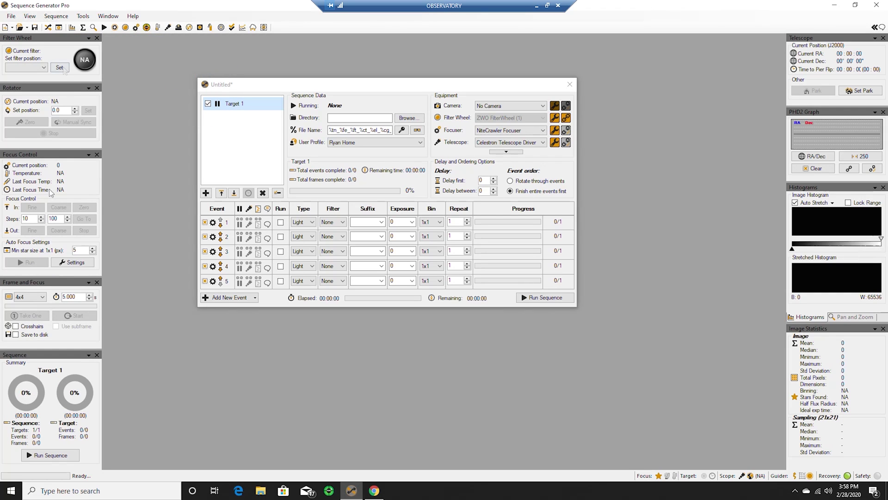
pyautogui.click(62, 67)
pyautogui.click(559, 121)
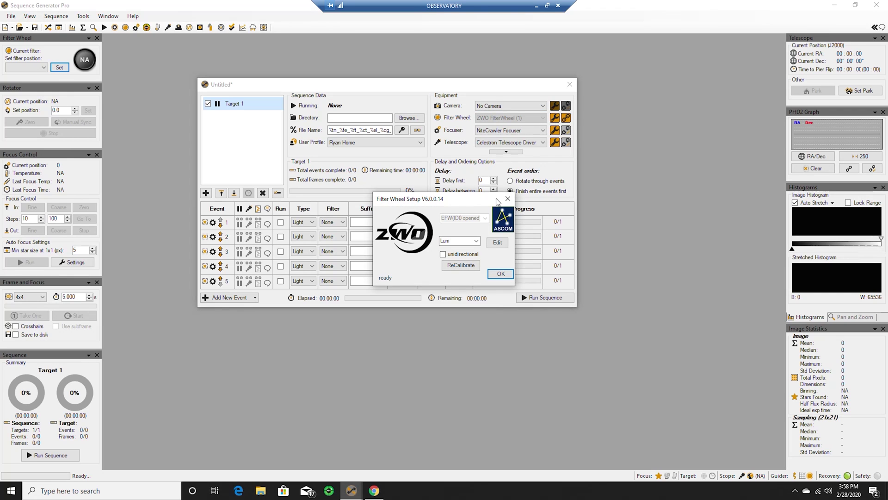
pyautogui.click(476, 241)
pyautogui.click(445, 261)
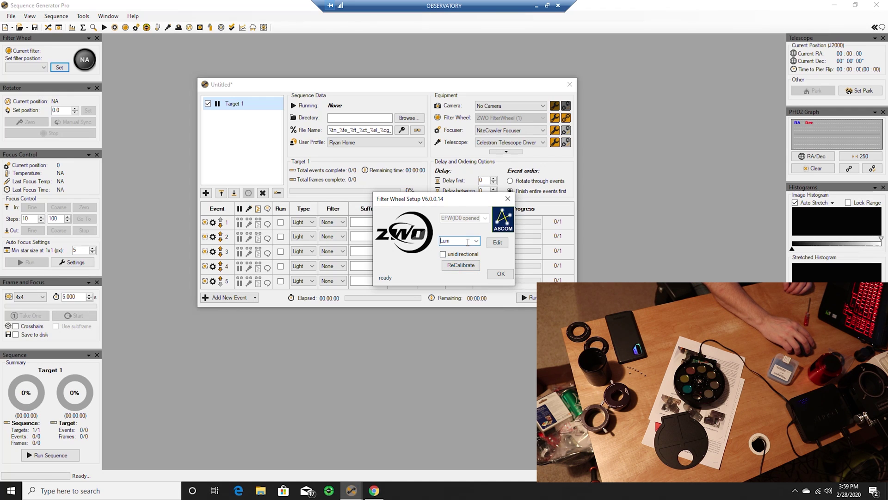
pyautogui.click(502, 274)
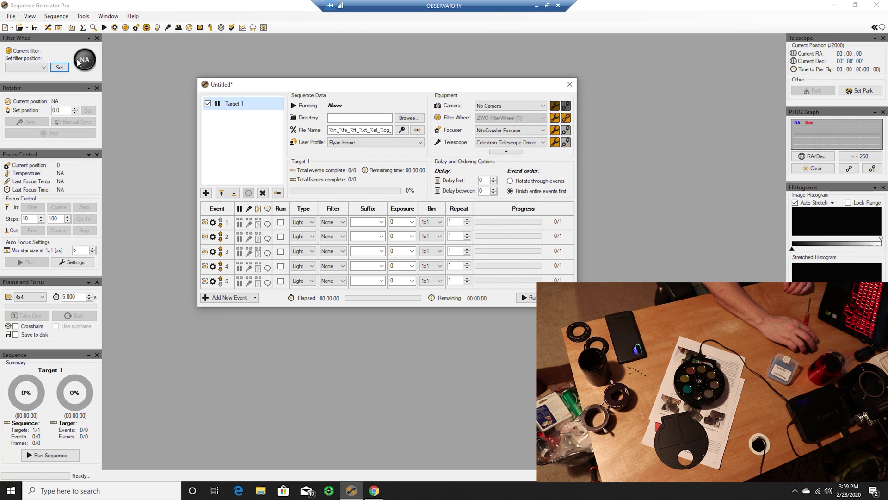
pyautogui.click(44, 69)
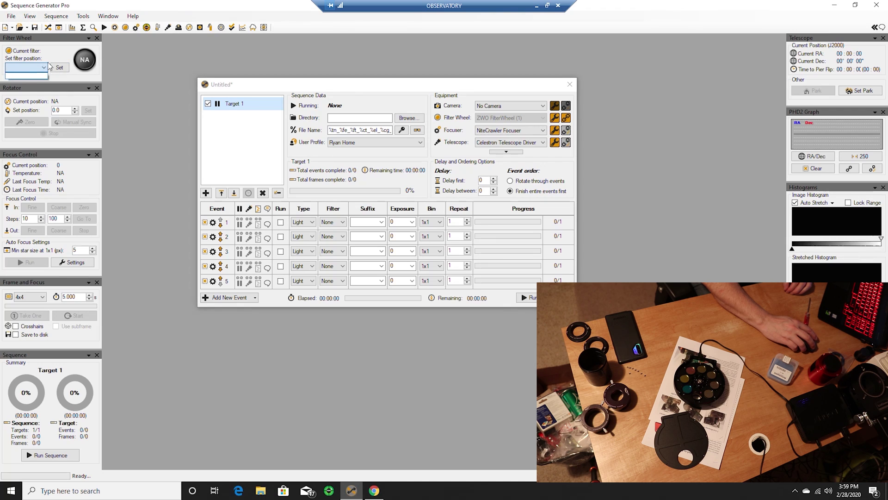
pyautogui.click(49, 59)
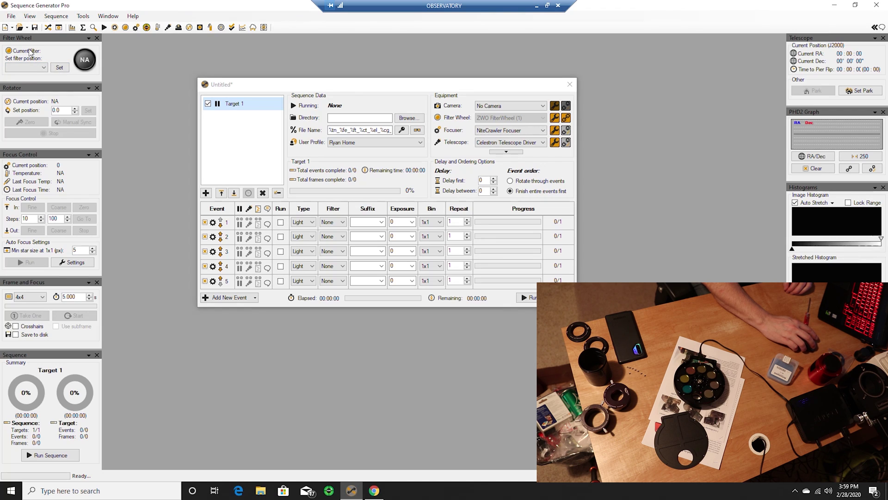
pyautogui.click(89, 39)
# In the Control Panel's filter wheel settings, check the filter positions and open, then close, the ZWO setup window
pyautogui.click(126, 40)
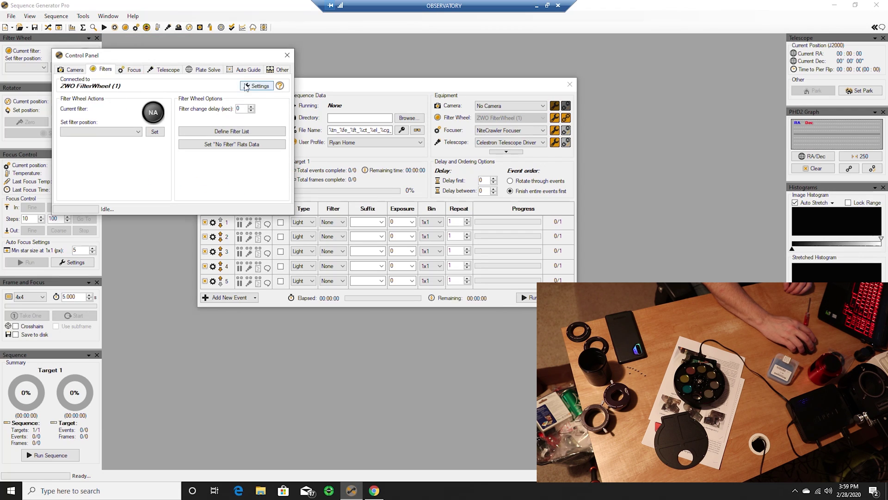
pyautogui.click(139, 132)
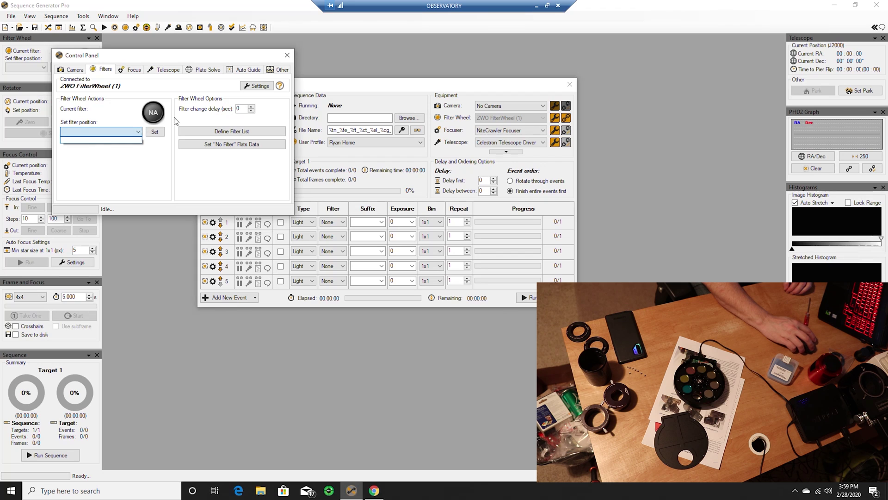
pyautogui.click(253, 89)
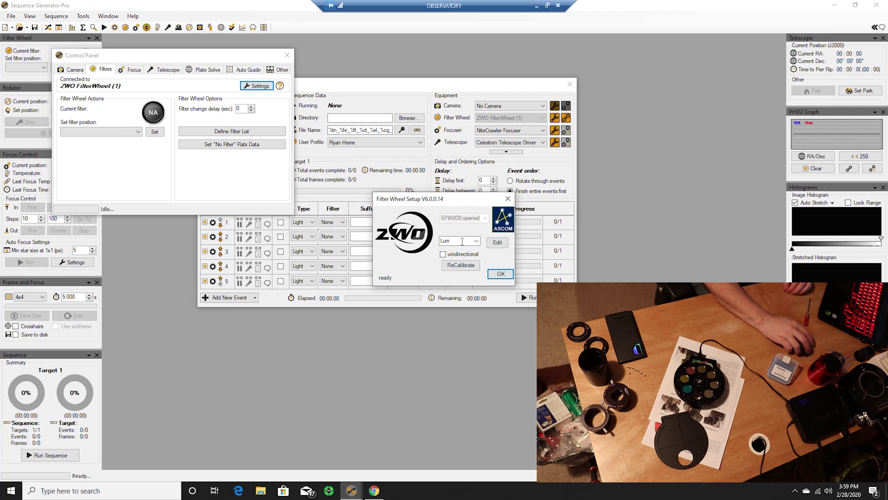
pyautogui.click(500, 274)
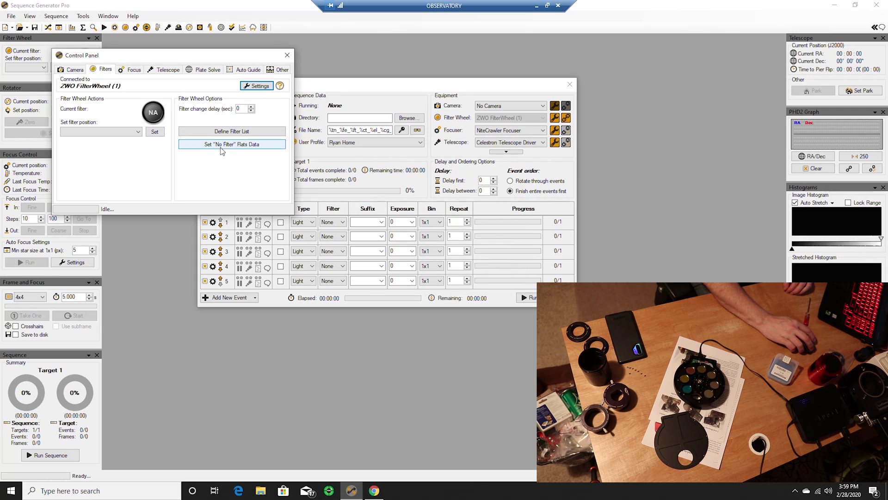
# Close the Control Panel and reopen the ZWO Filter Wheel Setup from the sequence window's wrench button
pyautogui.click(136, 133)
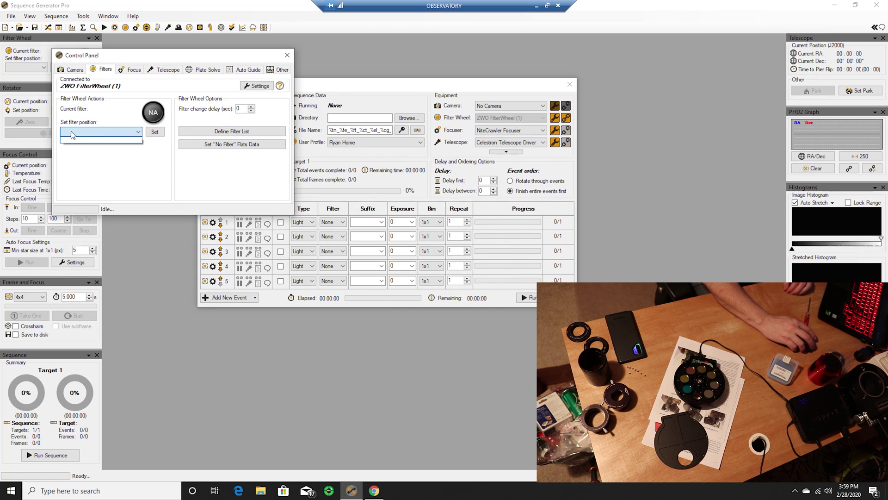
pyautogui.click(137, 160)
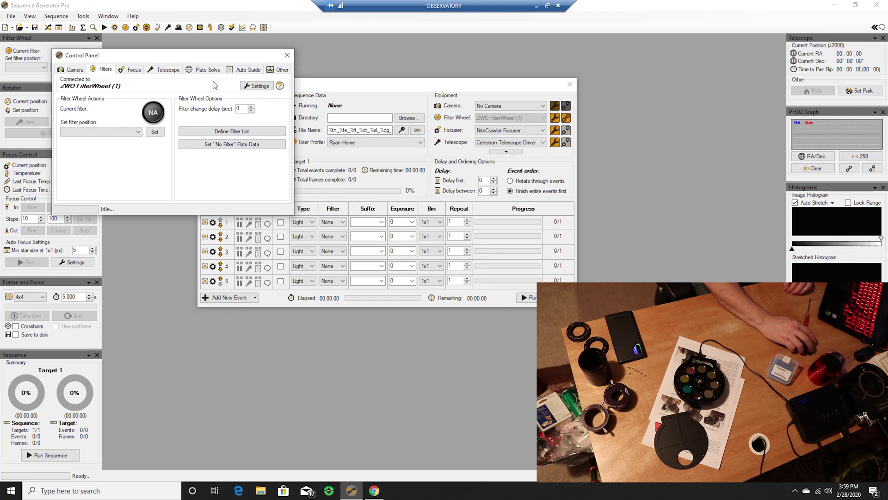
pyautogui.click(286, 56)
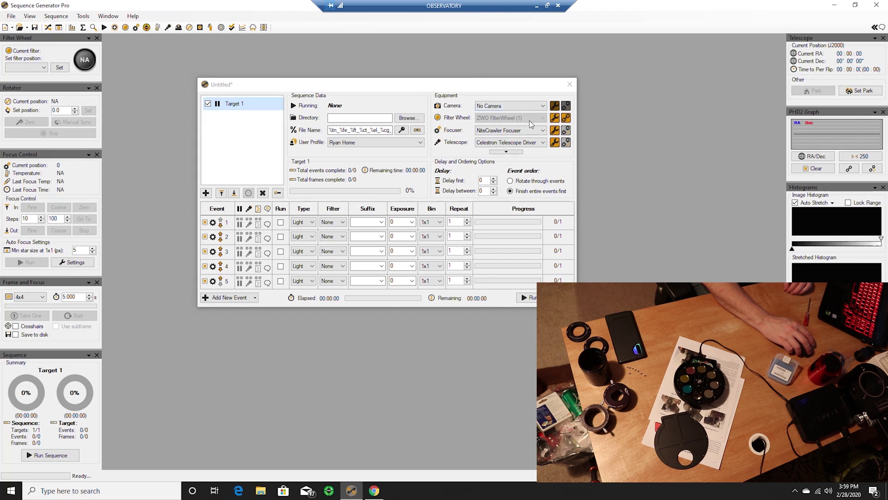
pyautogui.click(555, 119)
# Move the filter wheel to Red, then Blue, then Green
pyautogui.click(477, 241)
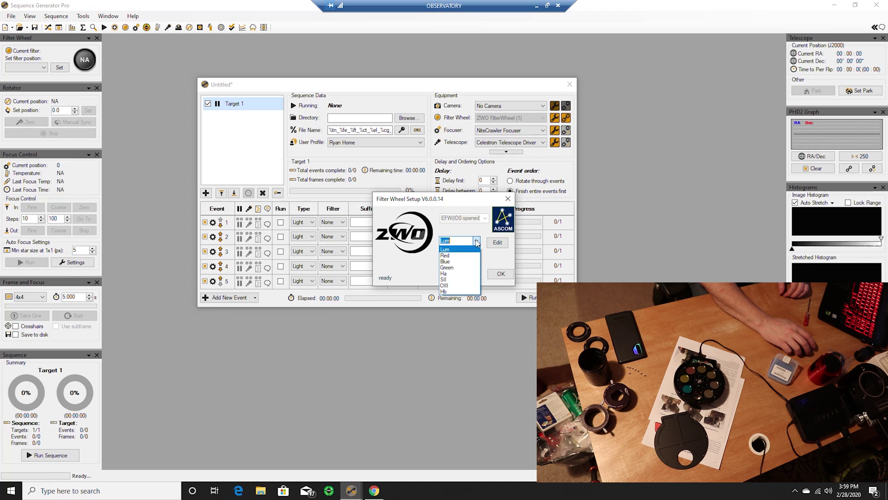
pyautogui.click(457, 256)
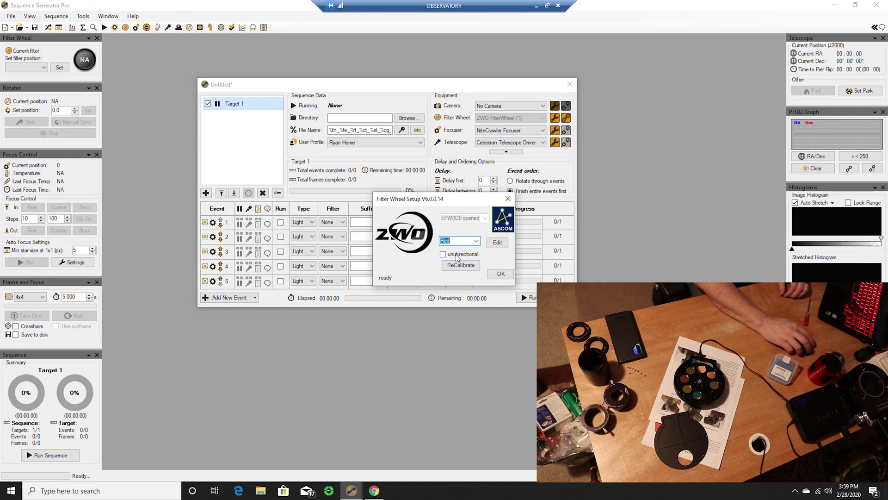
pyautogui.click(477, 241)
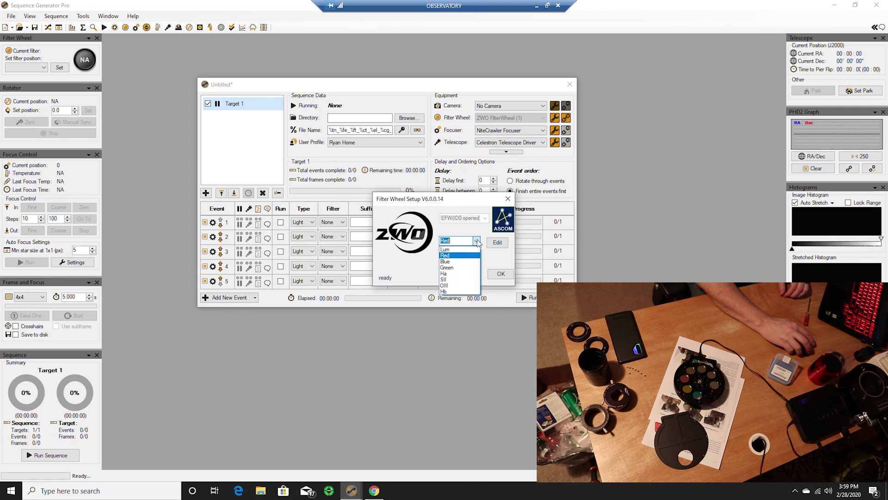
pyautogui.click(445, 262)
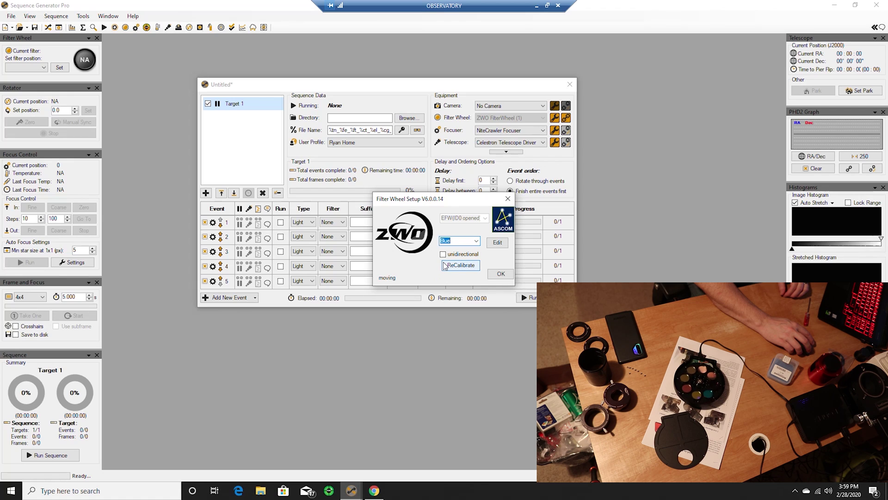
pyautogui.click(475, 241)
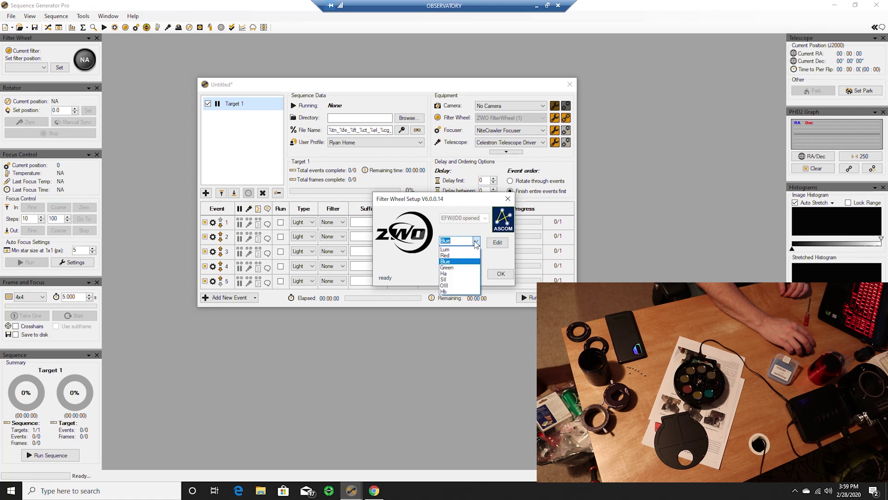
pyautogui.click(460, 268)
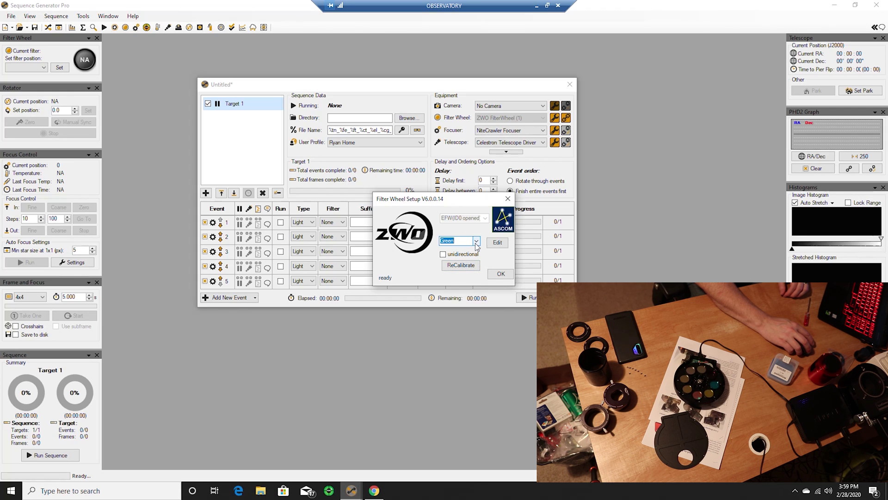
# Continue stepping the wheel through Ha, SII, OIII and Hb
pyautogui.click(476, 241)
pyautogui.click(454, 273)
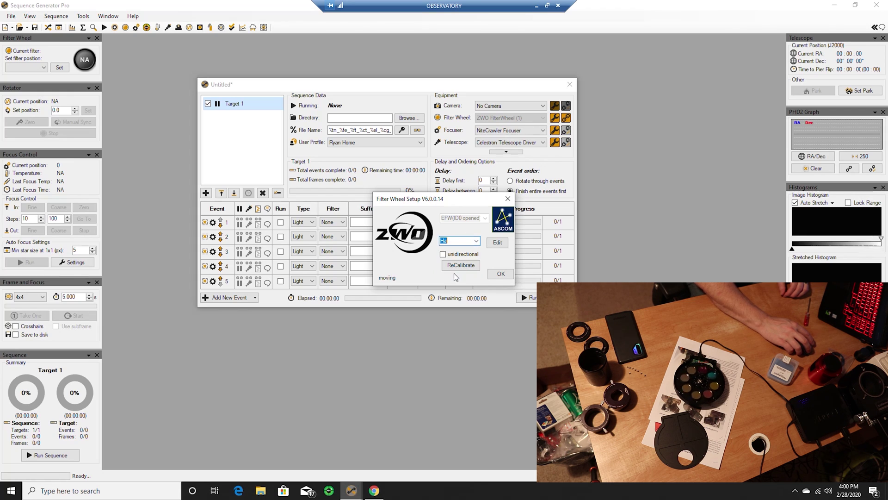
pyautogui.click(476, 240)
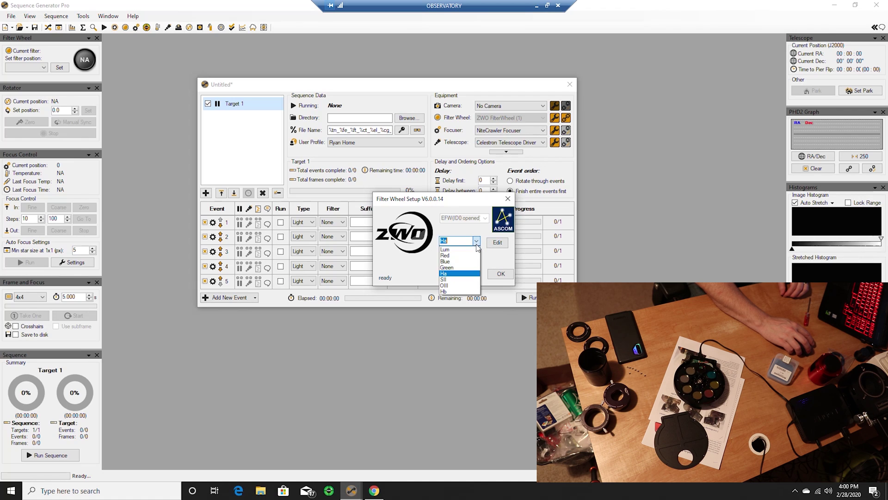
pyautogui.click(457, 280)
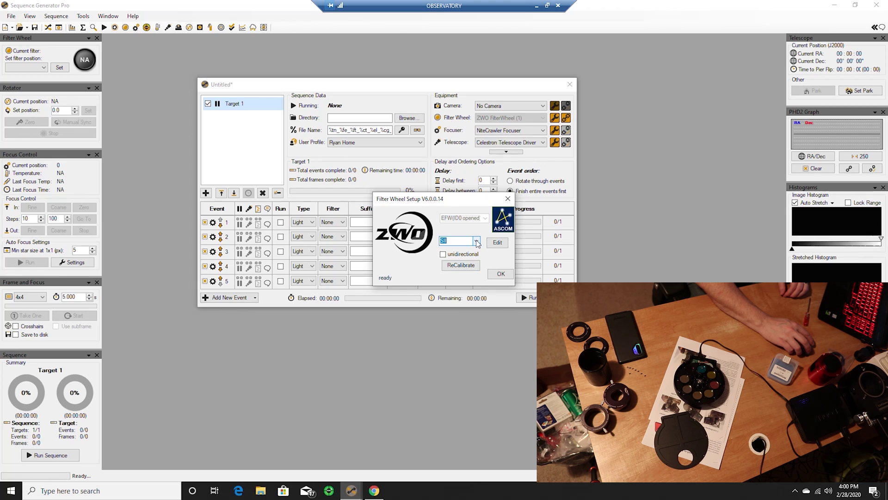
pyautogui.click(476, 241)
pyautogui.click(452, 287)
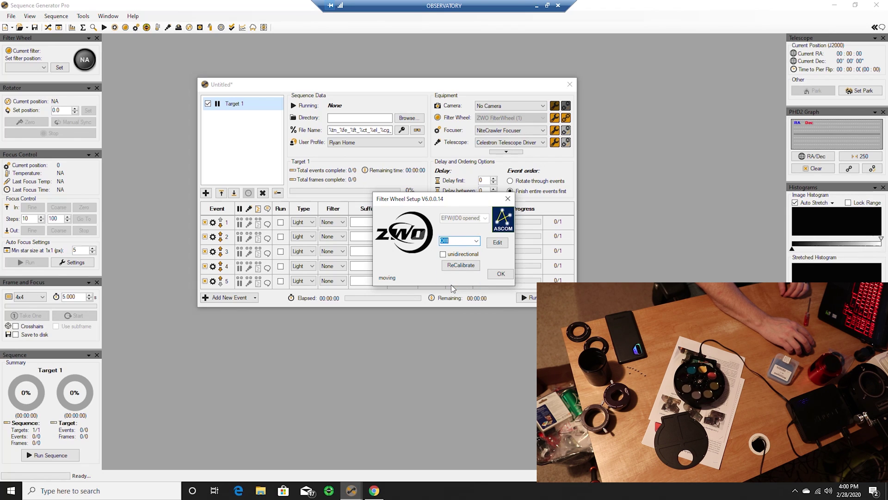
pyautogui.click(476, 241)
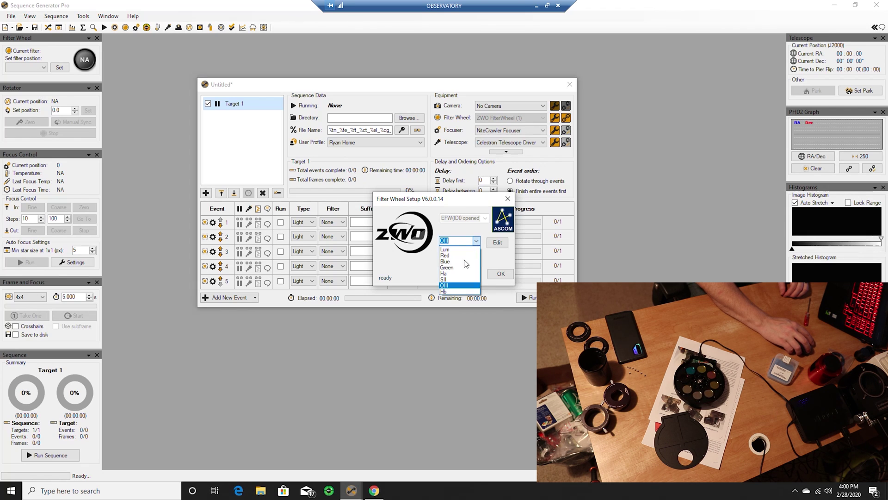
pyautogui.click(455, 290)
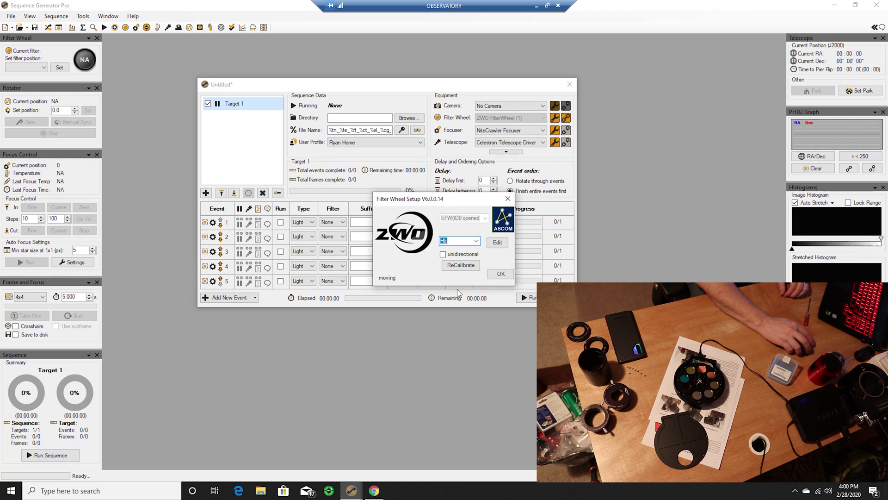
# Move the wheel back to Lum, then to Ha, and close Filter Wheel Setup with OK
pyautogui.click(474, 241)
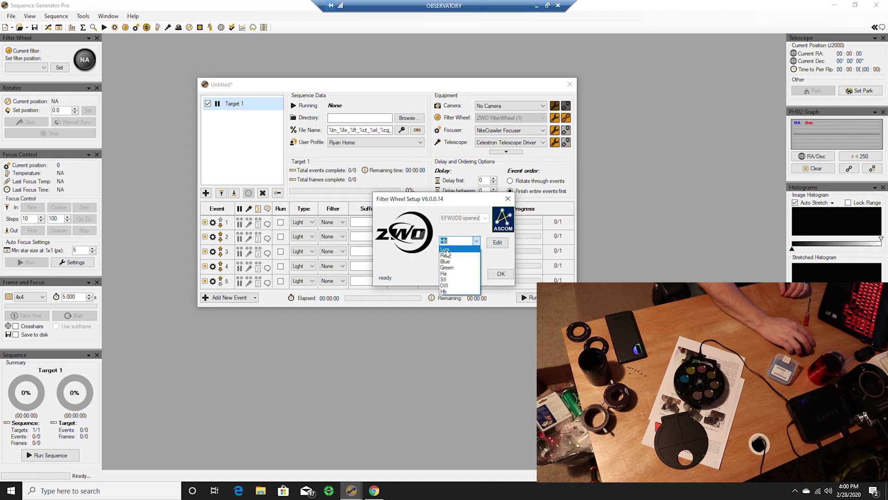
pyautogui.click(456, 247)
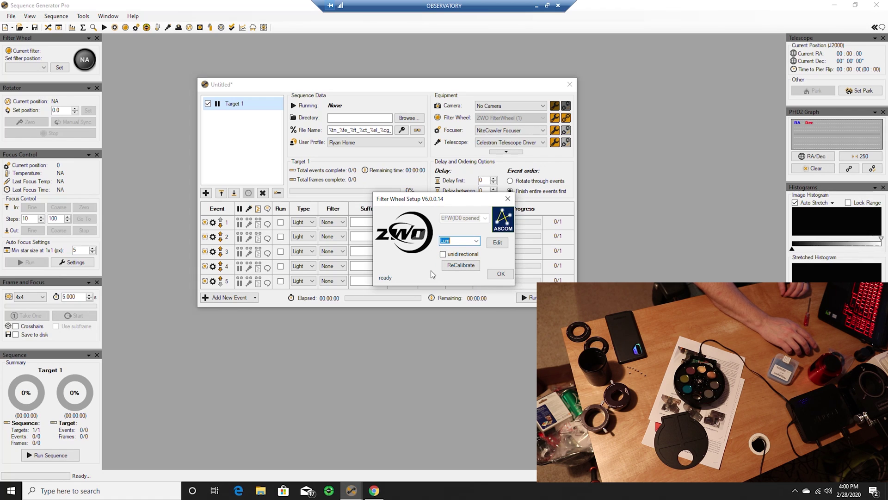
pyautogui.click(476, 240)
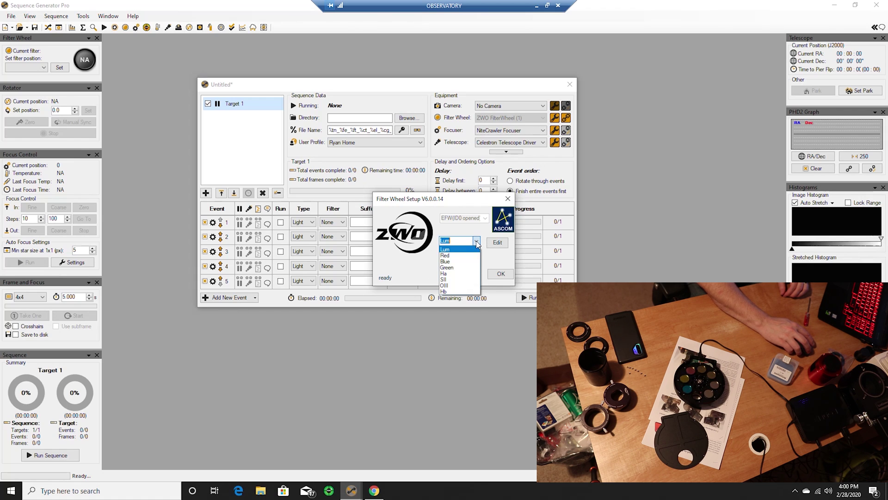
pyautogui.click(455, 273)
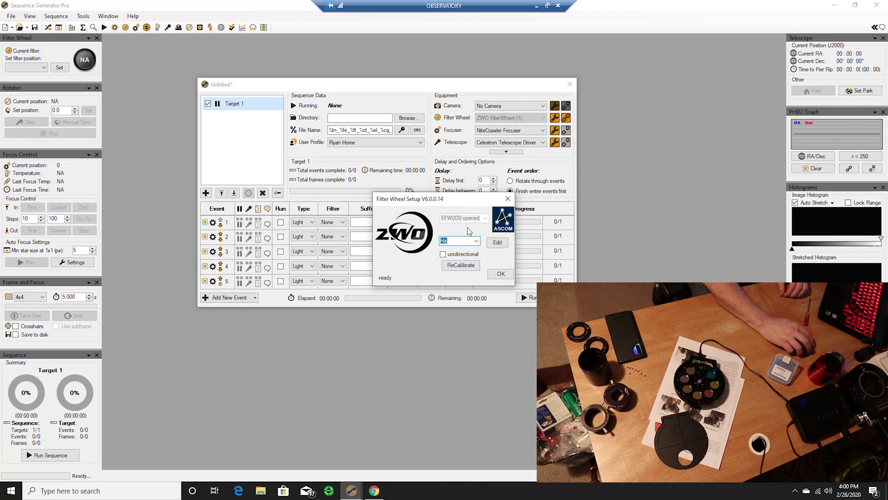
pyautogui.click(476, 241)
pyautogui.click(453, 252)
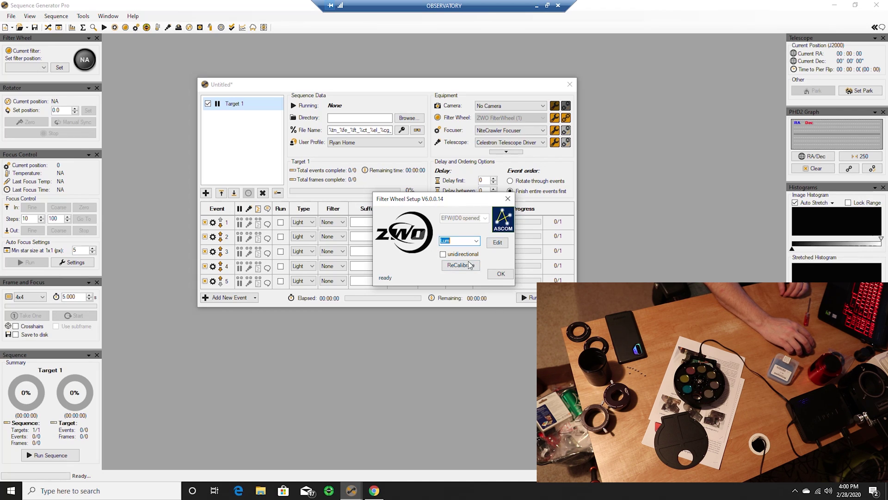
pyautogui.click(501, 274)
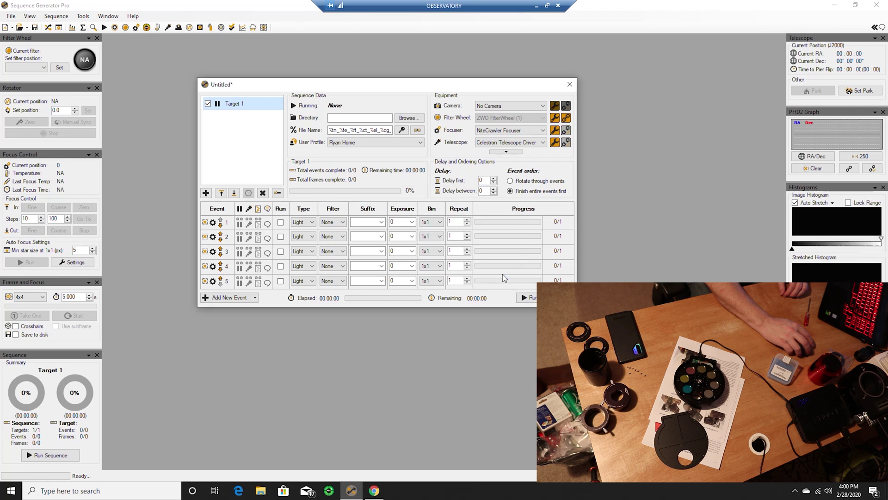
# Disconnect the filter wheel, close the sequence window, and exit SGP, cancelling the Save As dialog
pyautogui.click(566, 118)
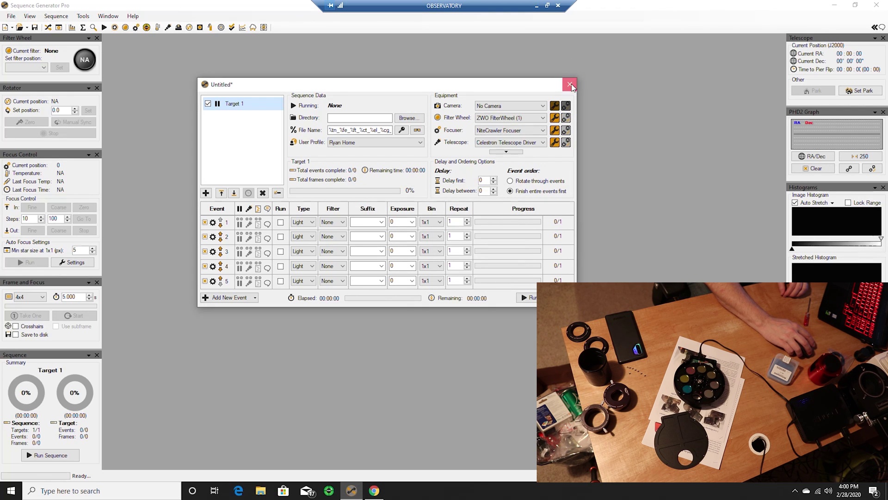
pyautogui.click(570, 84)
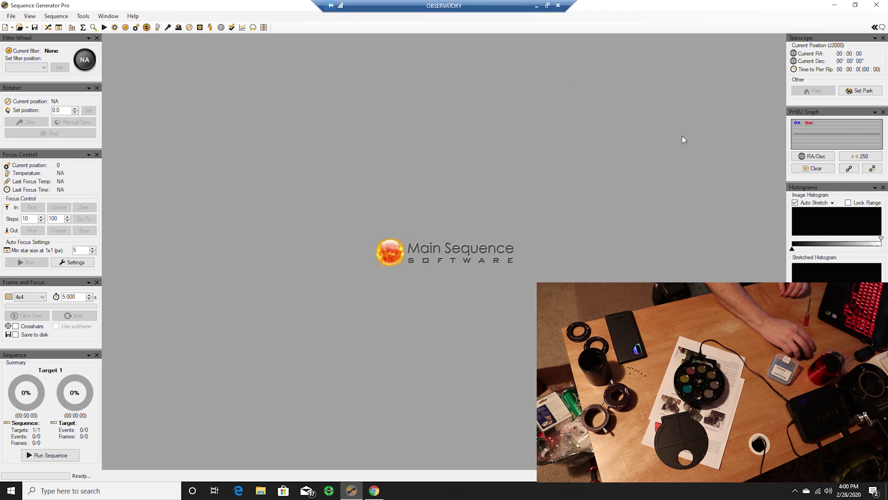
pyautogui.click(878, 6)
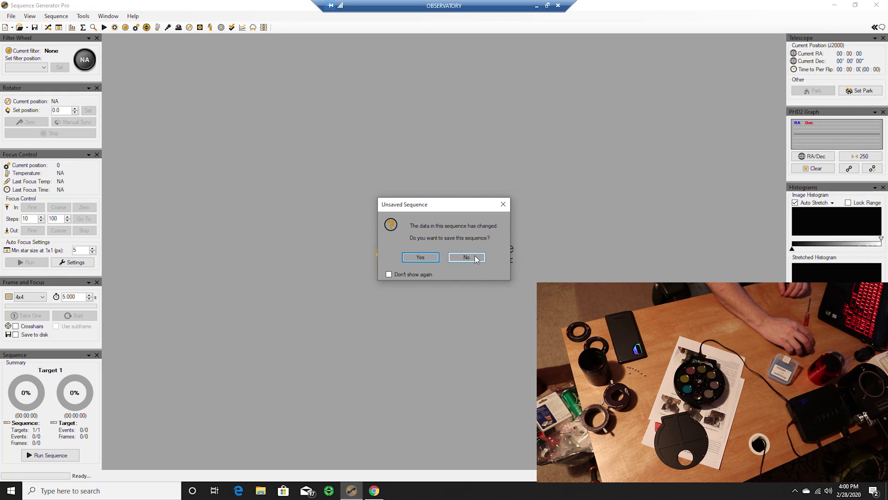
pyautogui.click(417, 257)
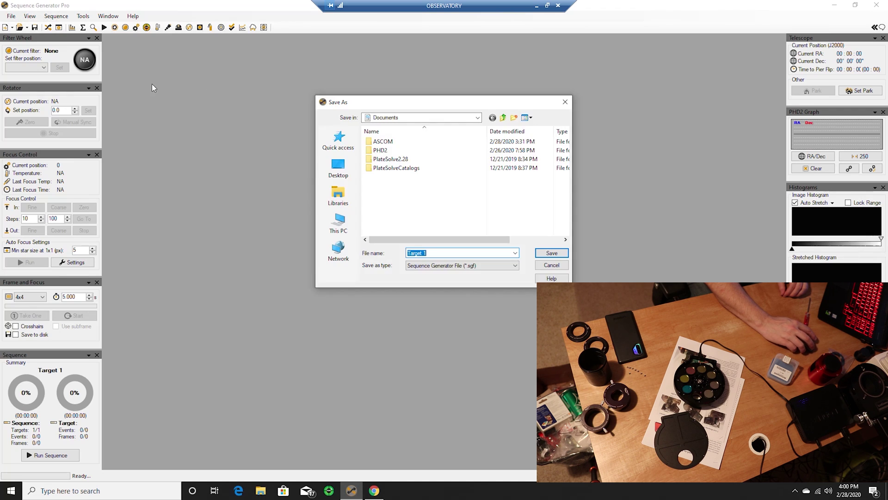
pyautogui.click(552, 265)
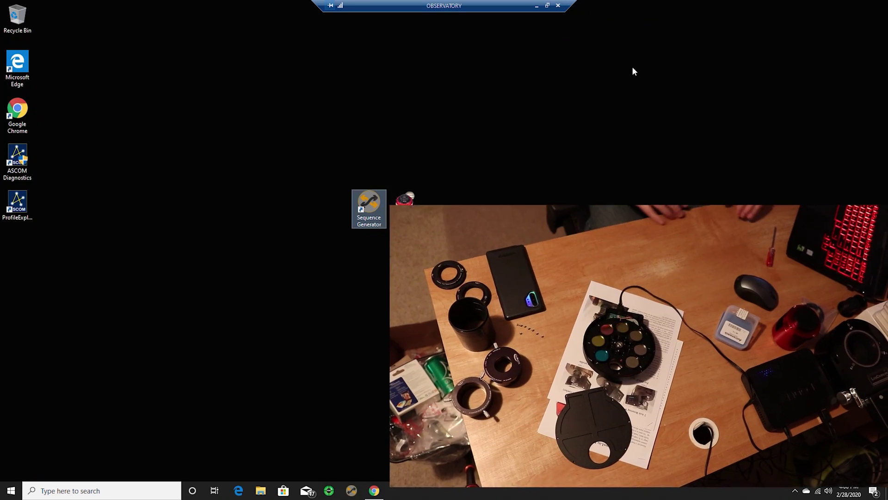